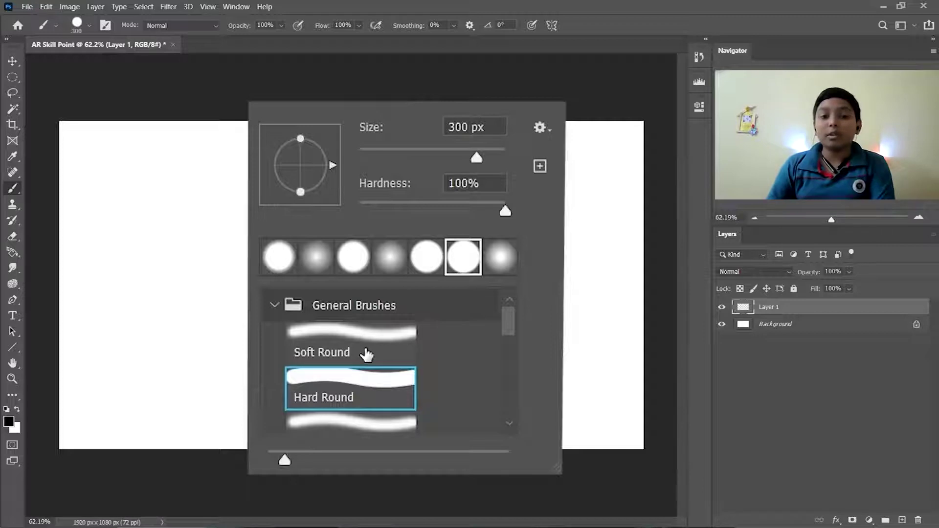
Step: Paint one black test stroke with the Soft Round brush and one with the Hard Round brush, and undo both
click(366, 354)
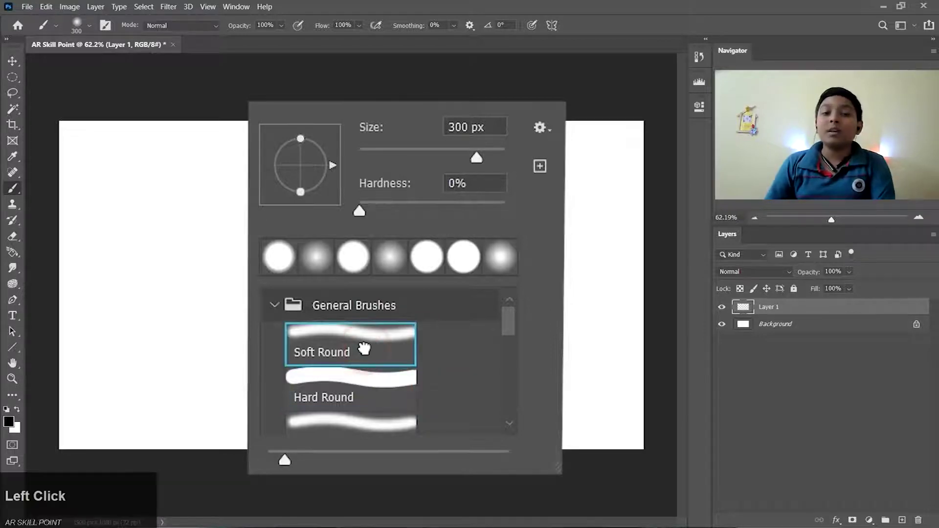
drag(226, 273, 293, 378)
right_click(465, 266)
click(513, 413)
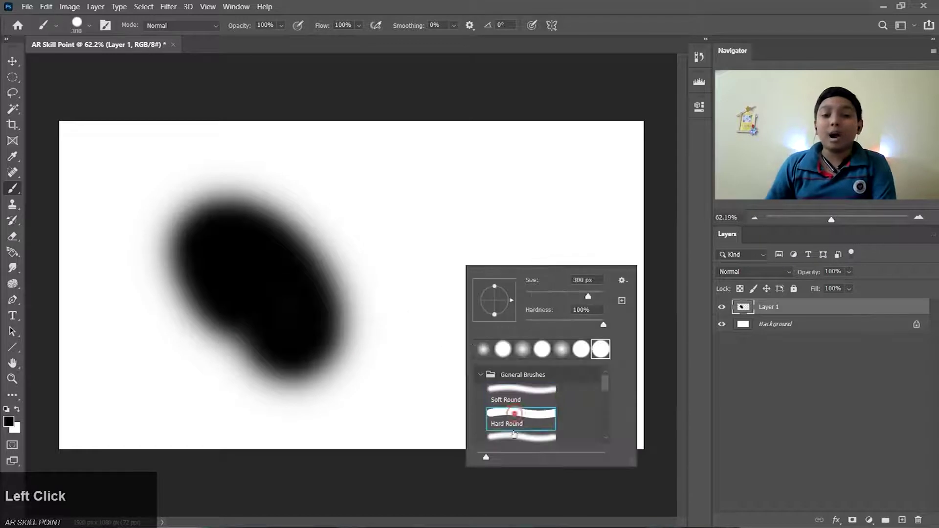
mouse_move(367, 272)
mouse_down()
mouse_move(428, 260)
mouse_move(427, 289)
mouse_move(367, 297)
mouse_move(460, 229)
mouse_up()
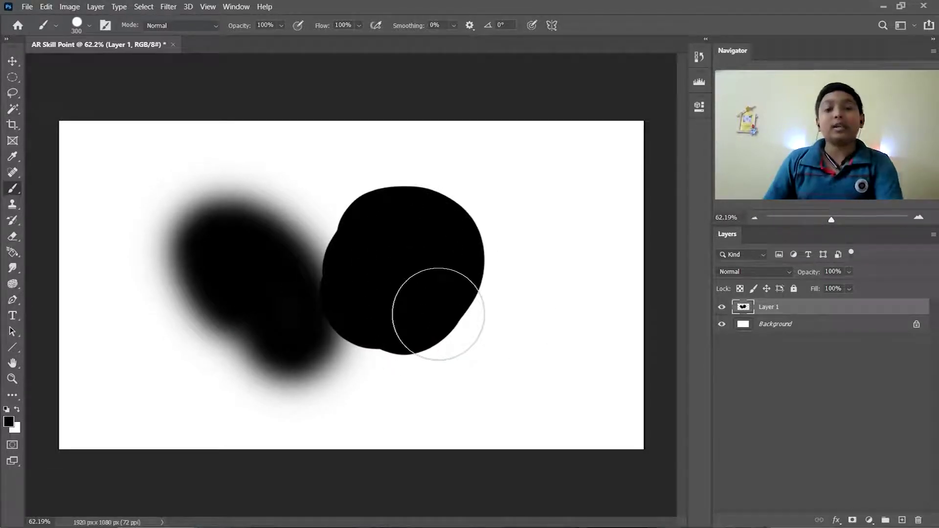
key(ctrl+z)
key(ctrl+z)
Step: Browse the brush preset groups and set the Hard Round brush size to 177 px
right_click(320, 237)
scroll(415, 370, down, 5)
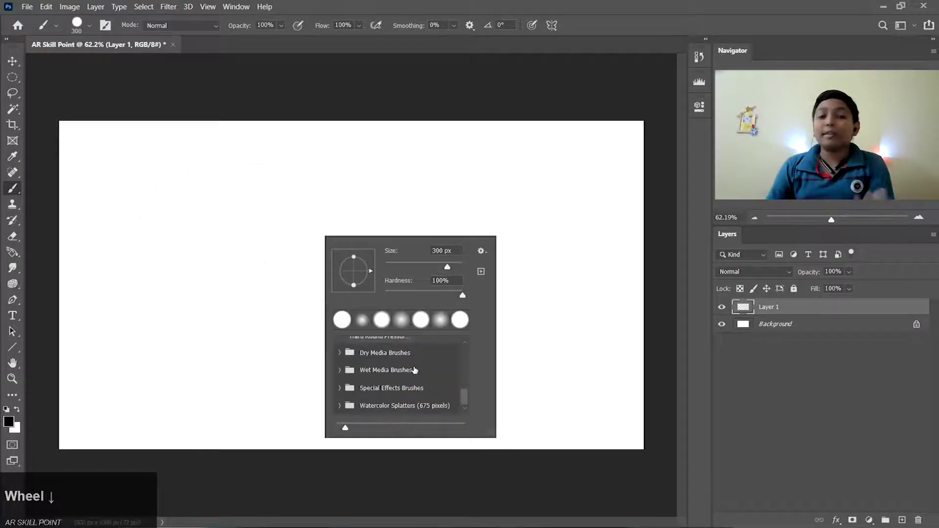
scroll(415, 371, up, 5)
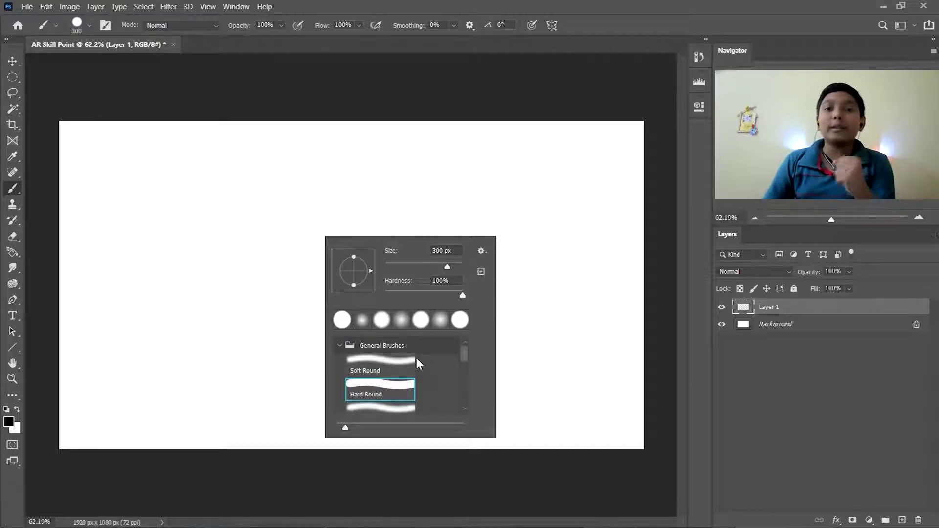
scroll(416, 359, down, 1)
scroll(419, 359, up, 1)
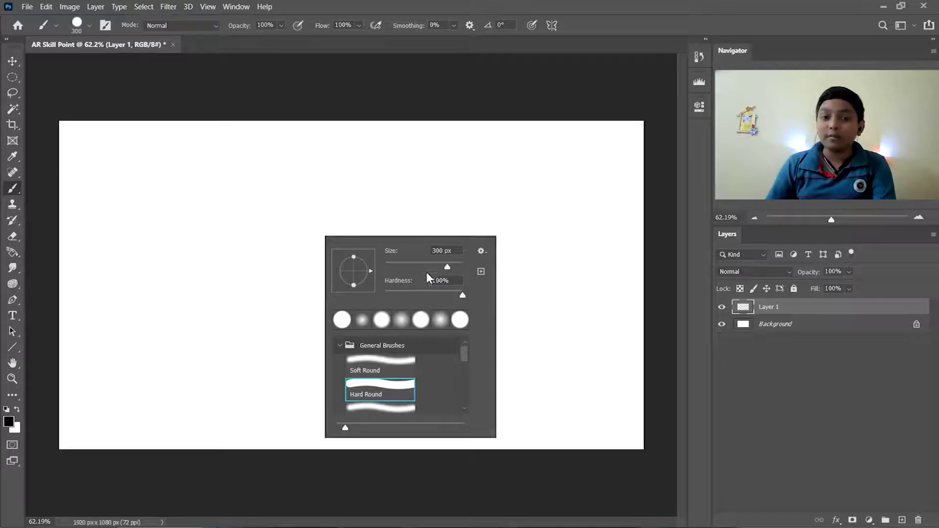
drag(445, 266, 430, 268)
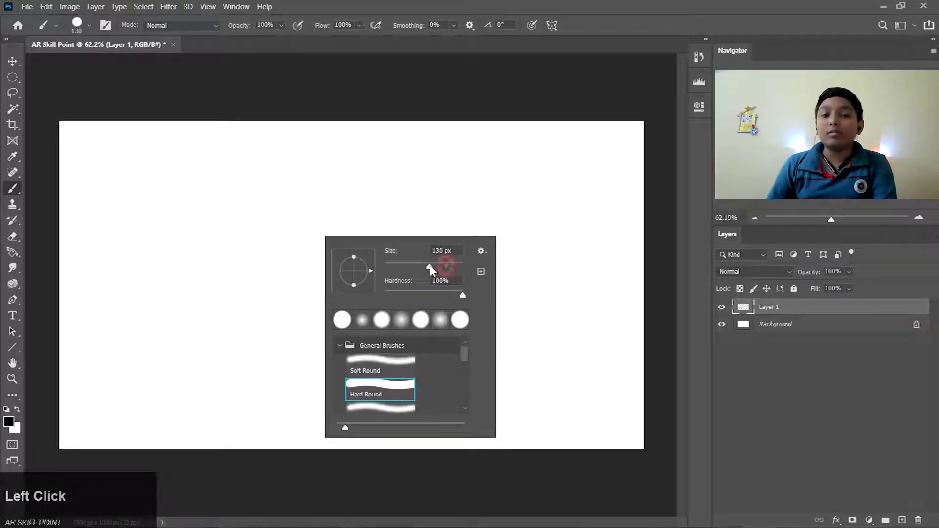
click(439, 266)
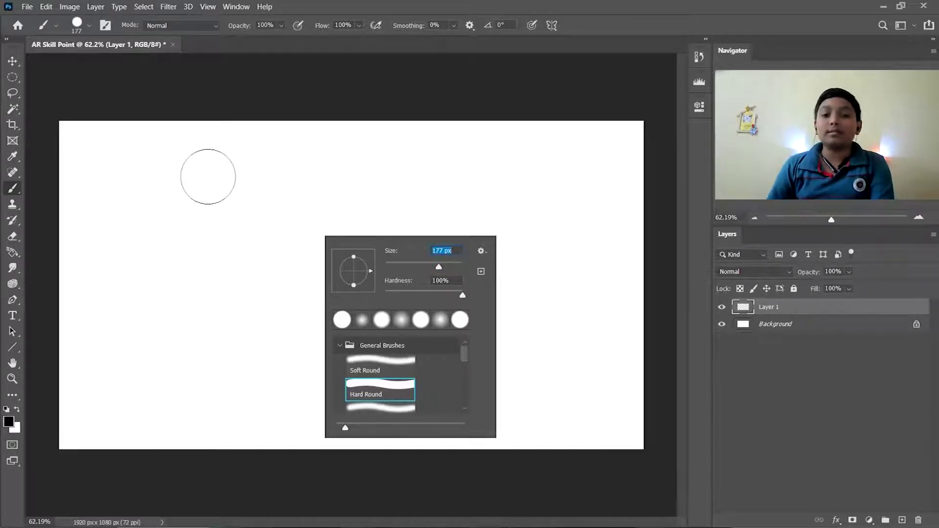
Step: Compare a full-hardness black stroke with one painted at a much lower hardness, and undo both strokes
drag(206, 205, 240, 225)
right_click(421, 227)
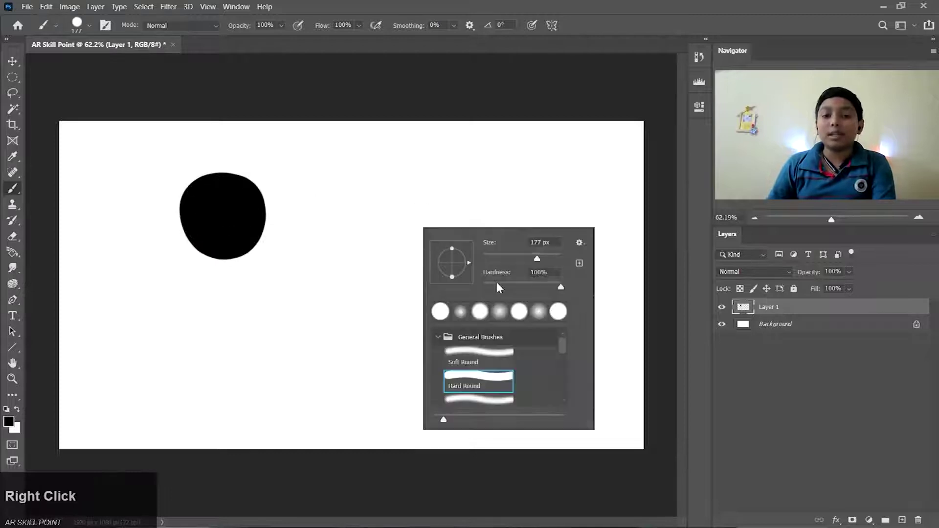
click(489, 287)
mouse_move(331, 266)
mouse_down()
mouse_move(331, 233)
mouse_move(401, 205)
mouse_up()
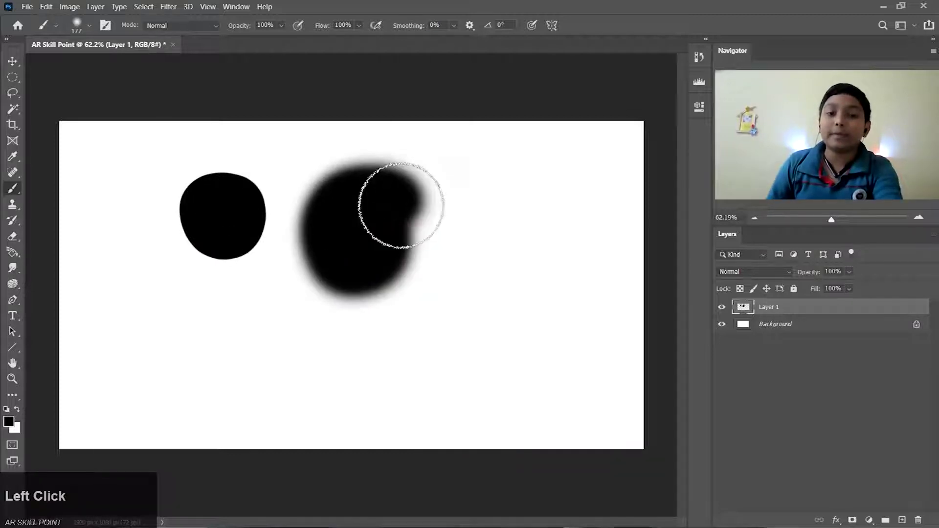
key(ctrl+z)
key(ctrl+z)
Step: Set the brush hardness to 100% and test it with a single black dot that is undone
right_click(402, 204)
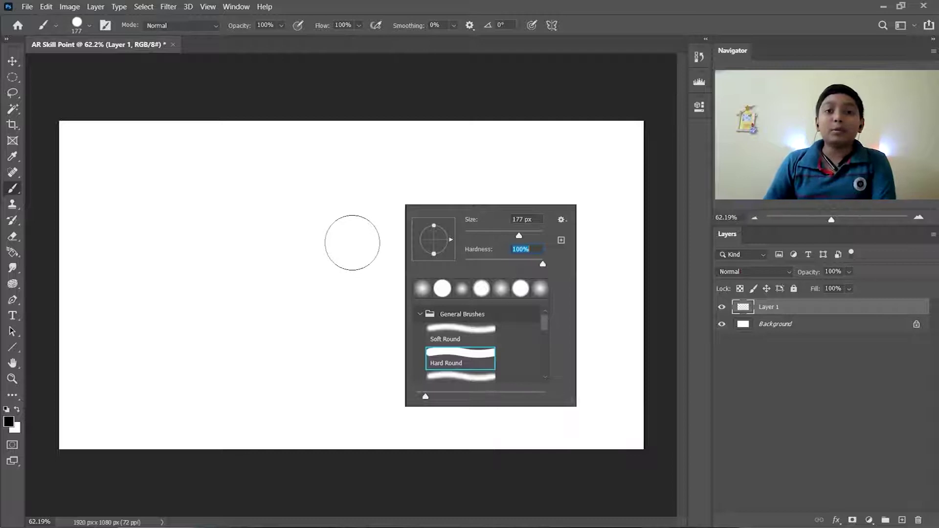
click(352, 242)
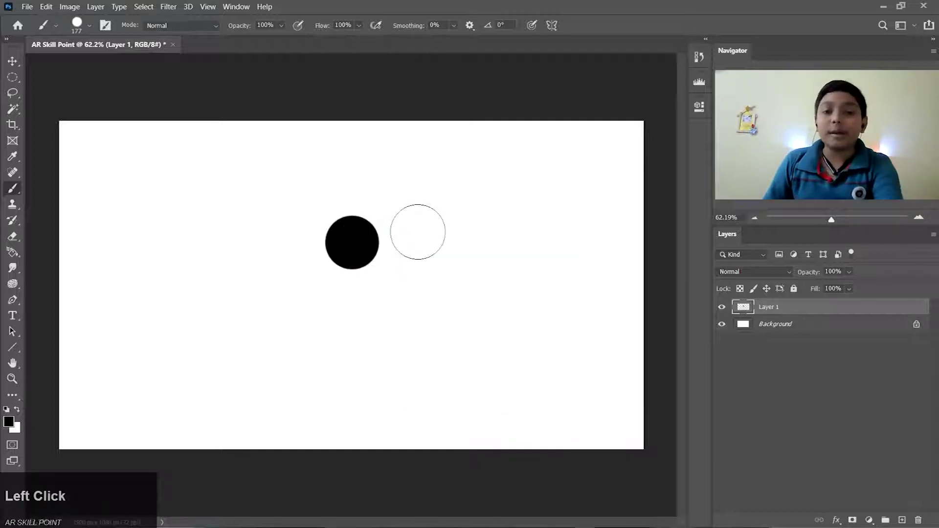
key(ctrl+z)
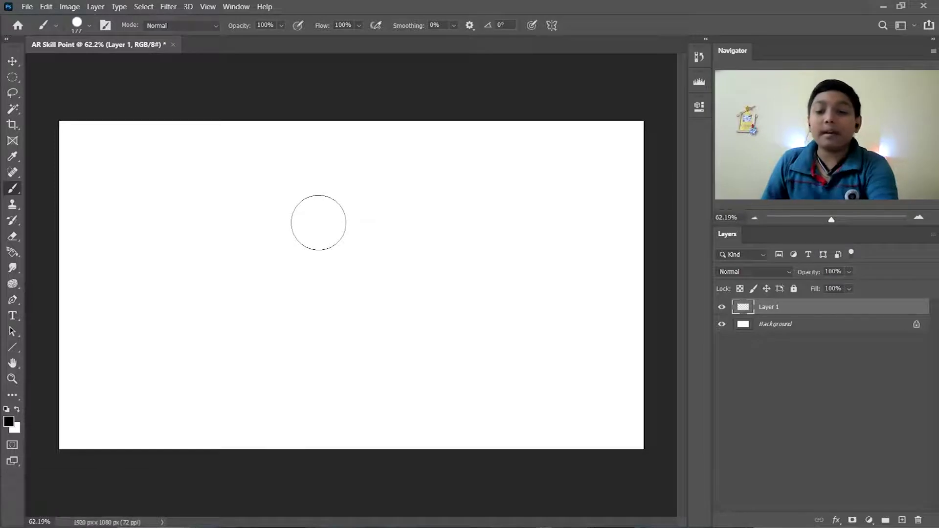
Step: Enlarge the brush size to 700 px
key(bracketright)
key(bracketright)
key(bracketright)
key(bracketright)
key(bracketright)
key(bracketright)
key(bracketright)
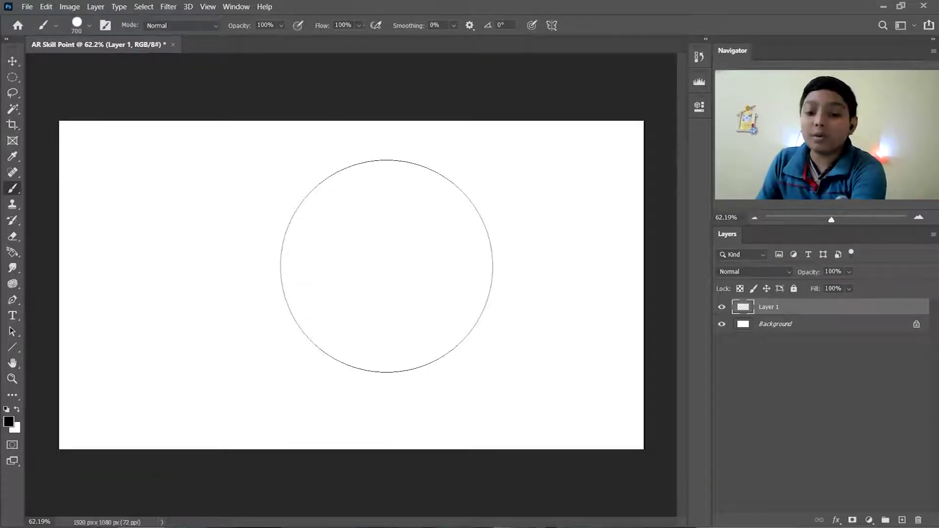
Step: Reduce the brush size to 300 px
key(bracketleft)
key(bracketleft)
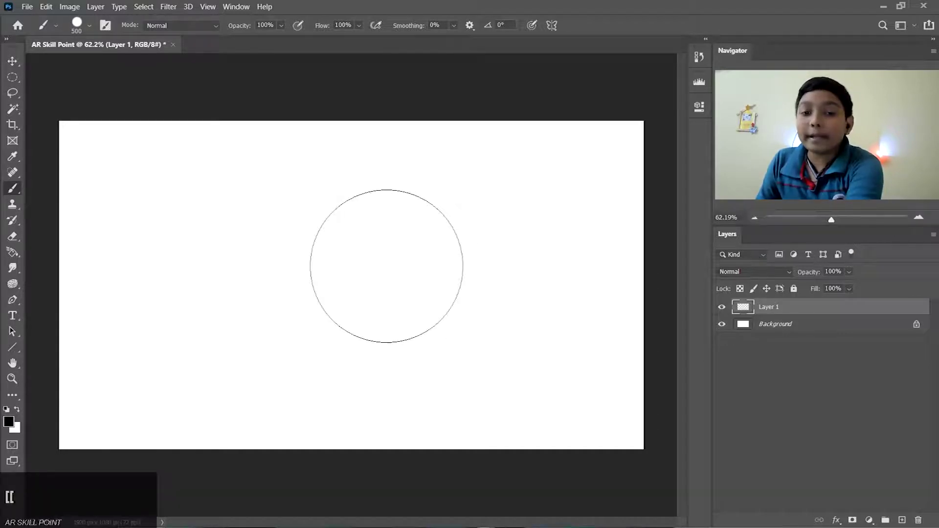
key(bracketleft)
key(bracketleft)
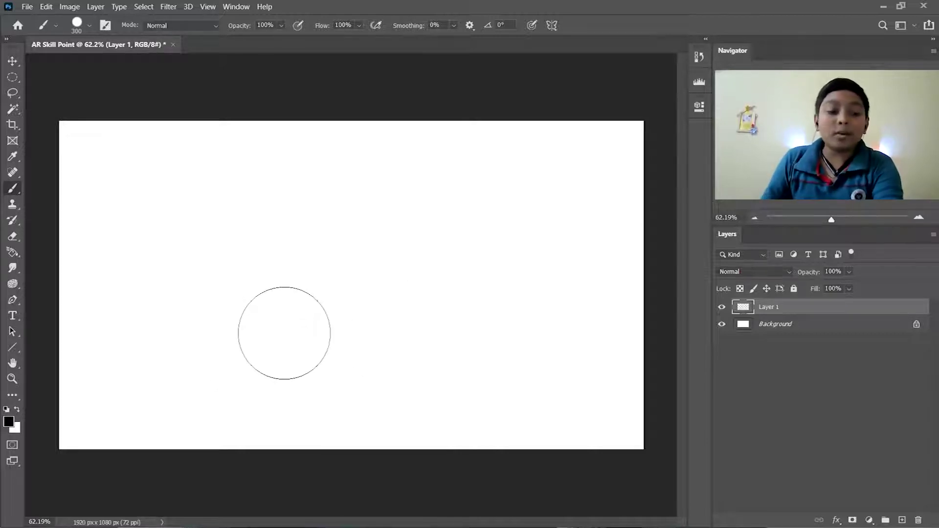
Step: Test a black dab with the precise crosshair cursor and another with the brush-outline cursor, undoing each dab
key(Caps_Lock)
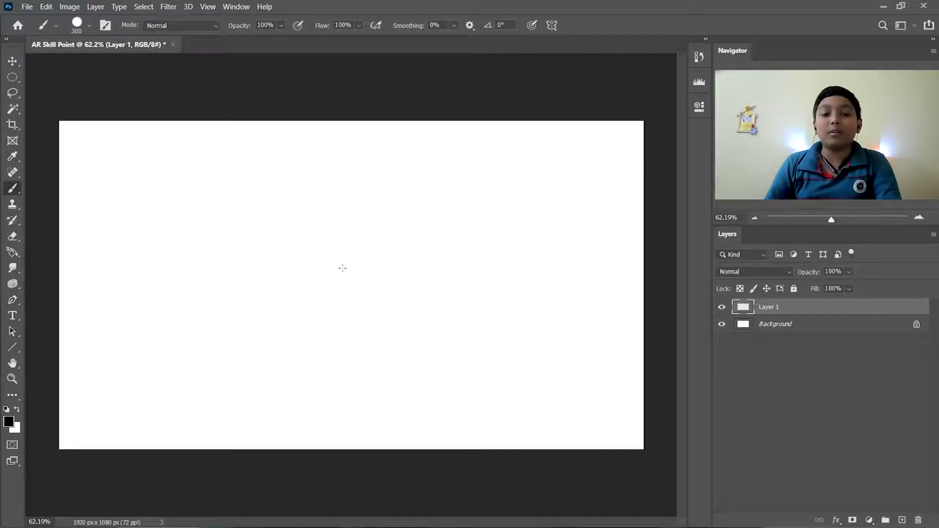
drag(342, 267, 348, 269)
key(ctrl+z)
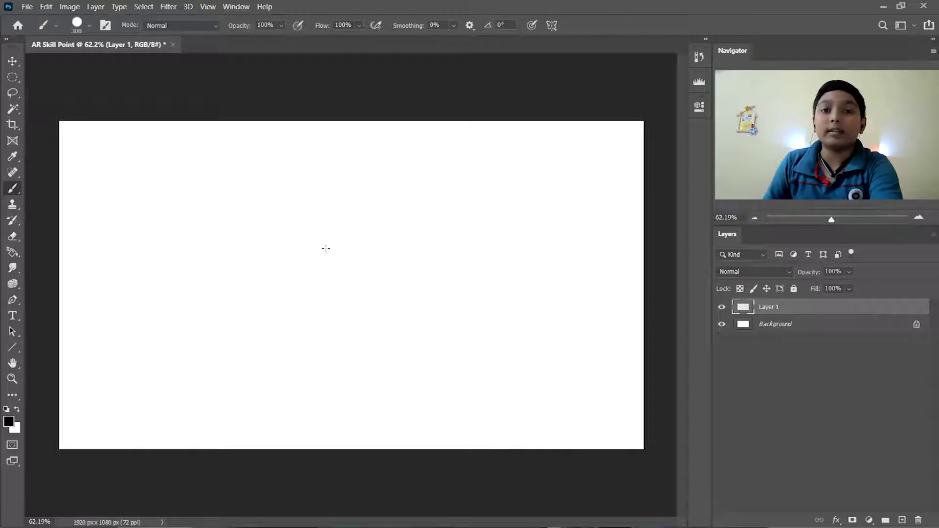
key(Caps_Lock)
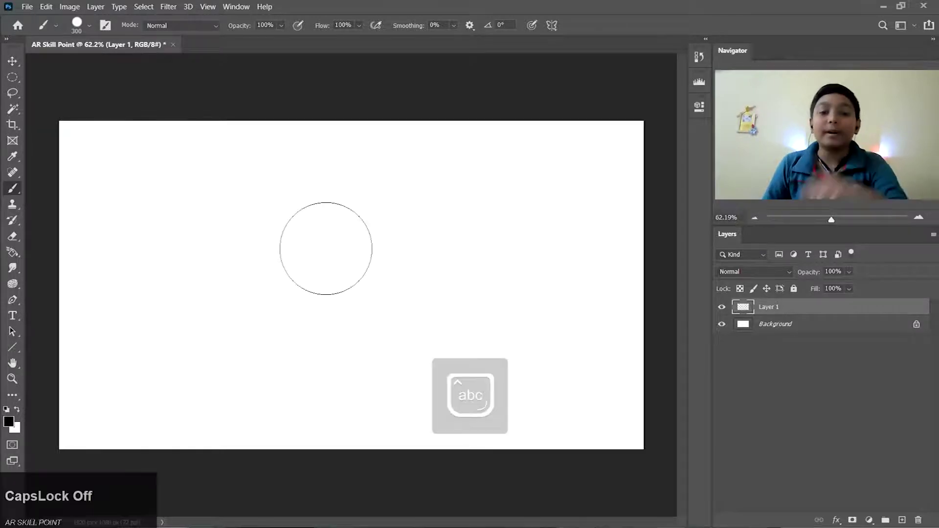
click(367, 261)
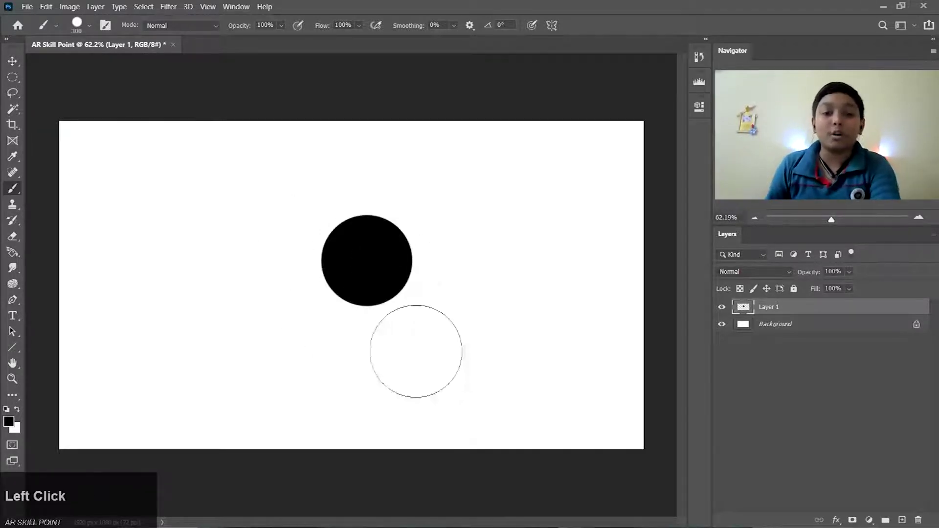
key(ctrl+z)
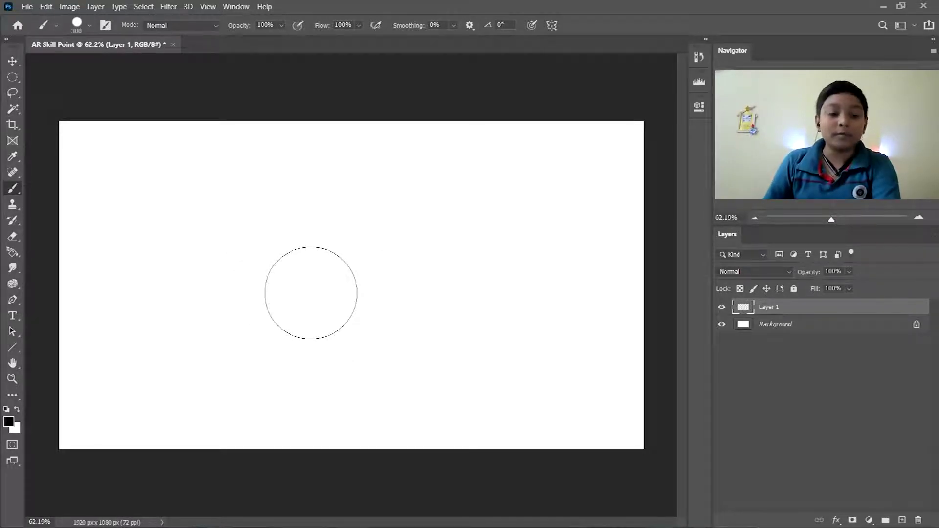
Step: Resize the brush interactively on the canvas to a diameter of 315 px and back to 300 px
key(alt)
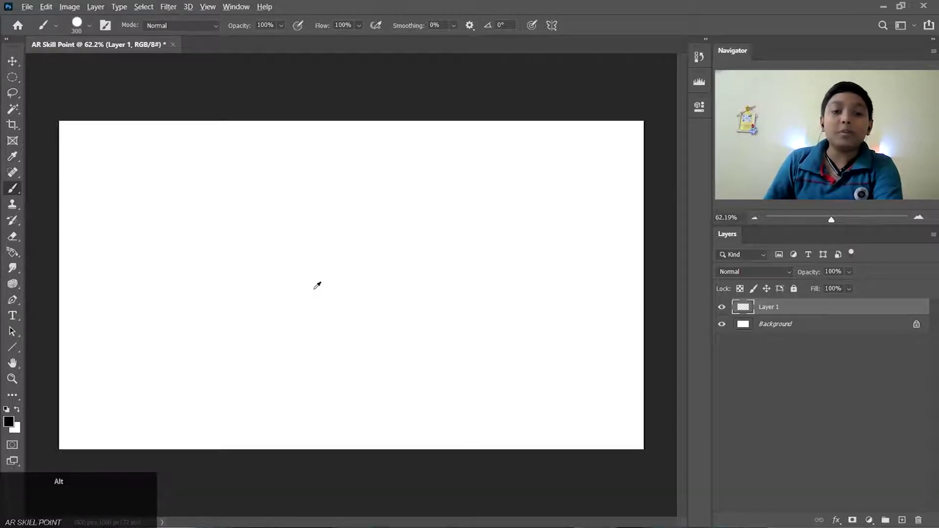
alt+right_click(340, 271)
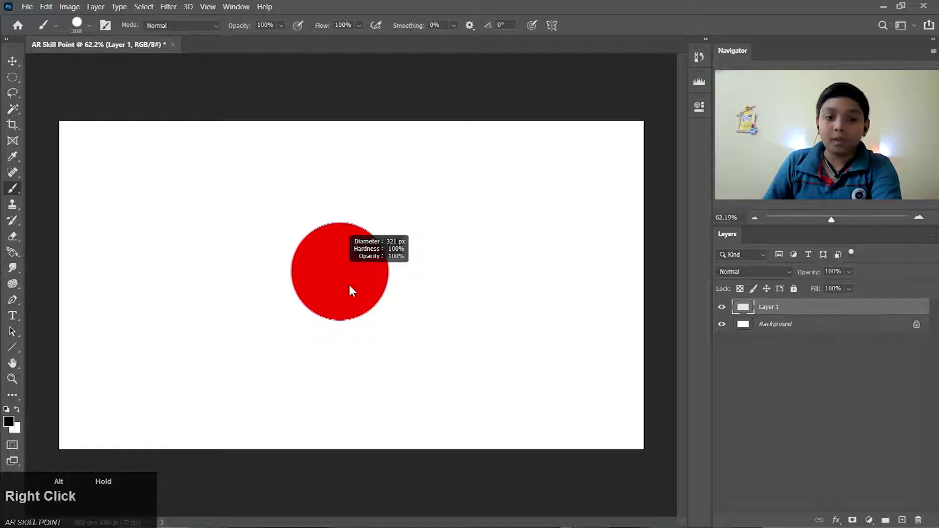
mouse_move(349, 286)
mouse_down()
mouse_move(319, 269)
mouse_move(339, 78)
mouse_move(315, 365)
mouse_up()
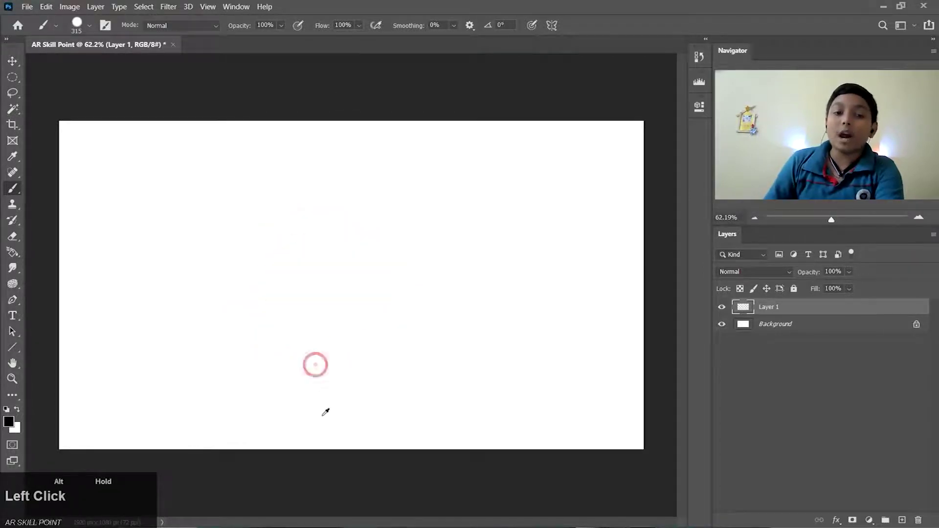
alt+right_click(333, 268)
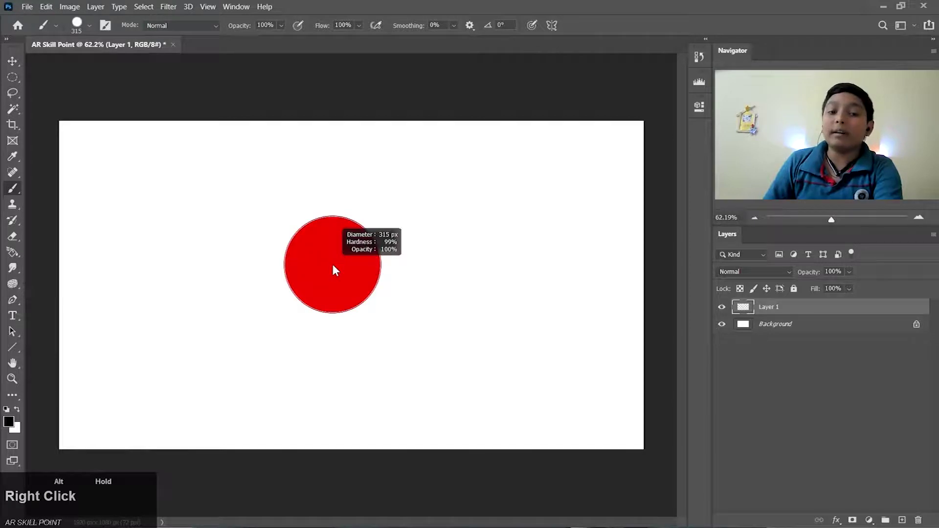
mouse_move(333, 270)
mouse_down()
mouse_move(488, 269)
mouse_move(266, 276)
mouse_move(356, 247)
mouse_move(372, 54)
mouse_move(380, 357)
mouse_move(359, 320)
mouse_move(341, 395)
mouse_move(339, 273)
mouse_up()
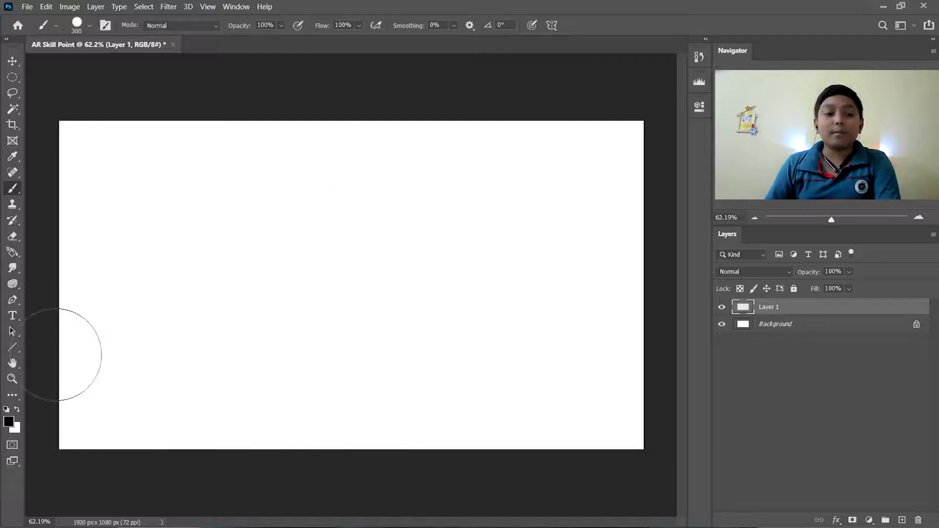
Step: Set the foreground colour to red ff0000 and the background colour to a saturated blue
click(9, 421)
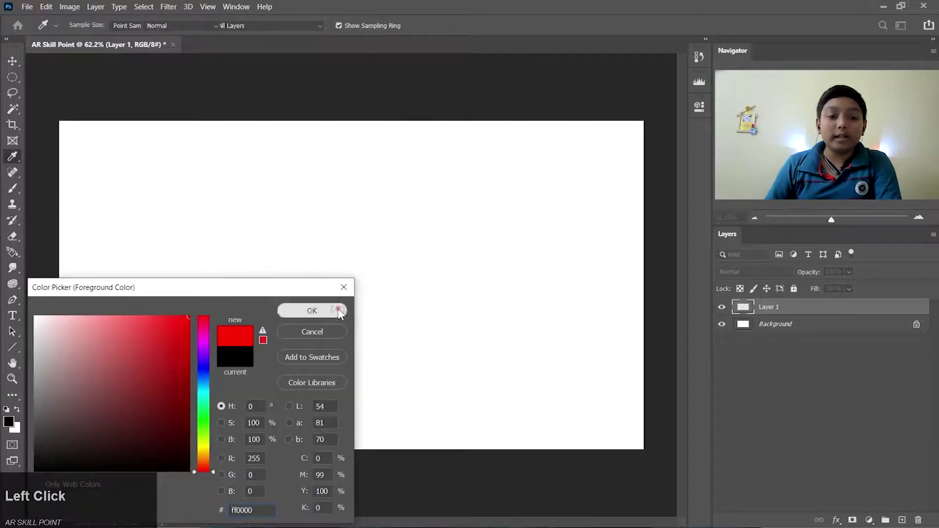
click(332, 310)
click(16, 433)
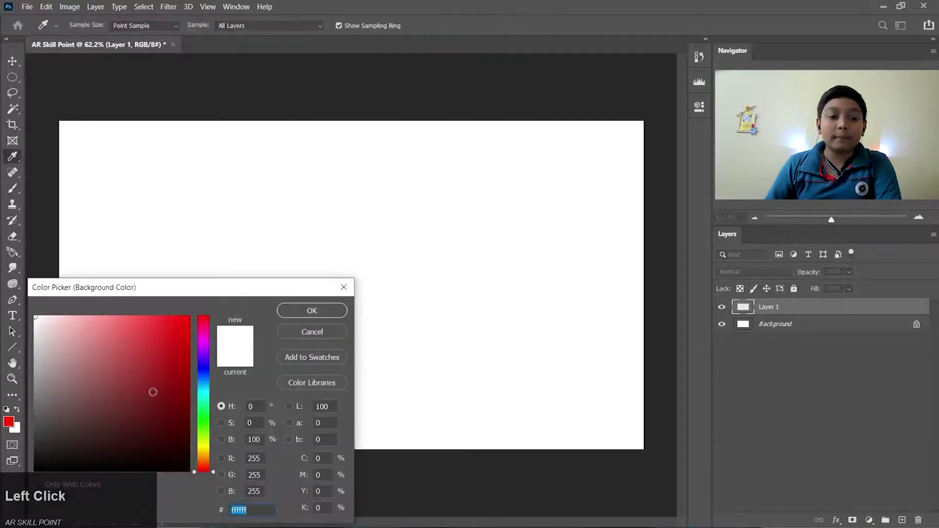
click(204, 365)
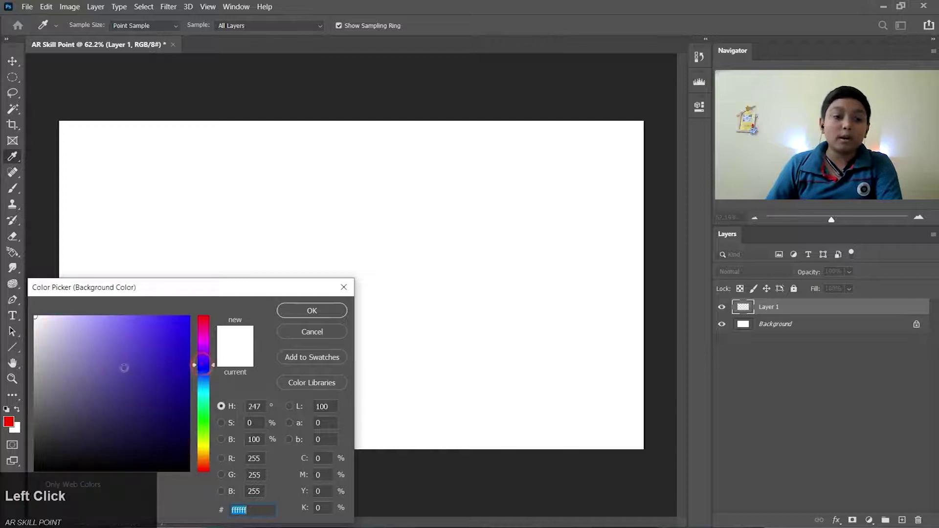
drag(124, 367, 283, 309)
click(287, 310)
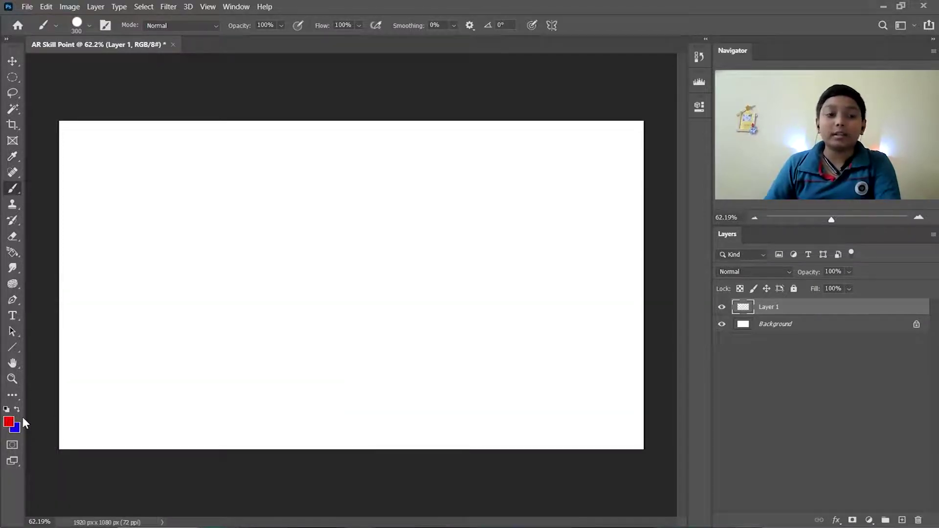
Step: Paint a large solid red blob on the left half of the canvas, undoing the first test dot
click(240, 215)
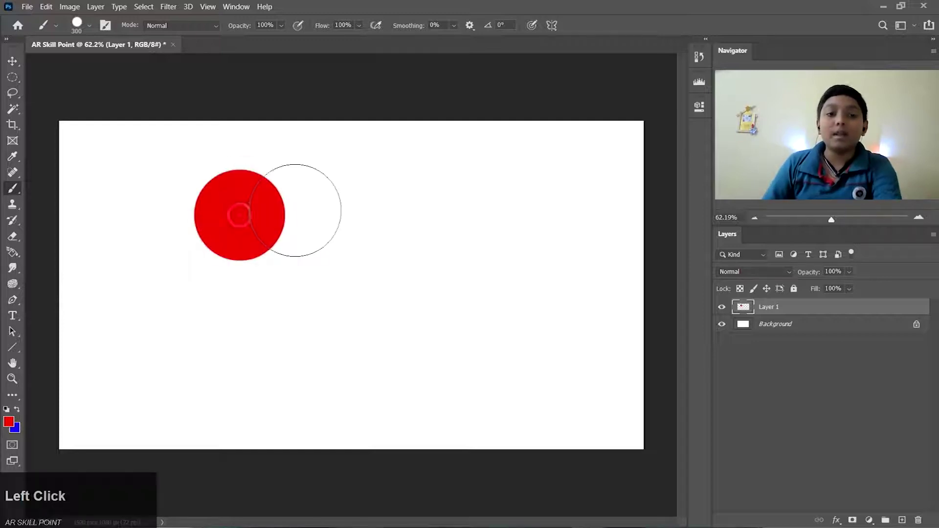
key(ctrl+z)
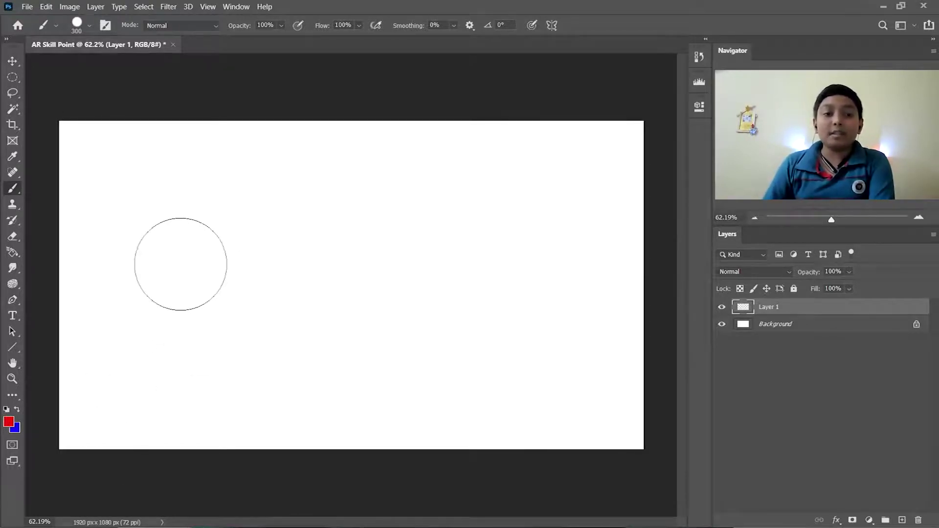
mouse_move(230, 264)
mouse_down()
mouse_move(163, 304)
mouse_move(176, 229)
mouse_move(219, 296)
mouse_up()
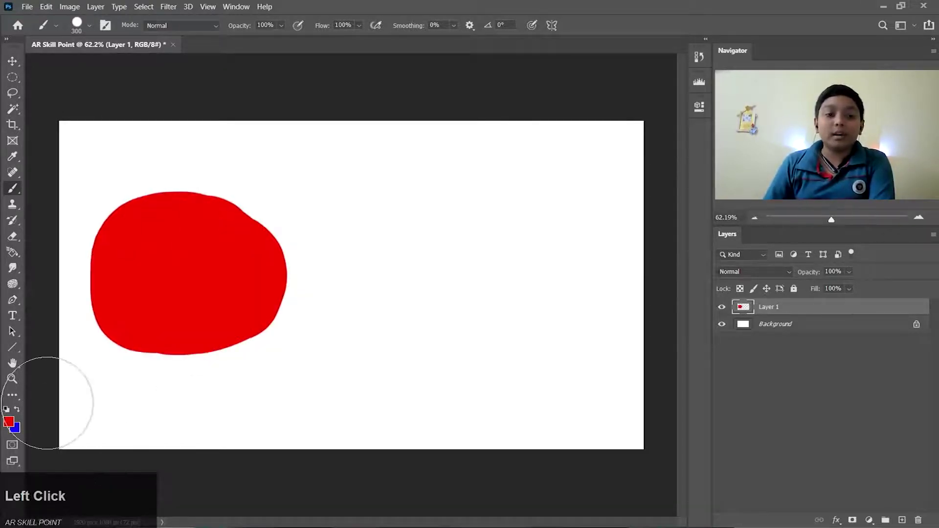
Step: Swap the foreground and background colours, and try blue strokes over the red blob before undoing them
click(17, 408)
mouse_move(255, 356)
mouse_down()
mouse_move(282, 277)
mouse_move(239, 340)
mouse_move(264, 310)
mouse_up()
click(181, 364)
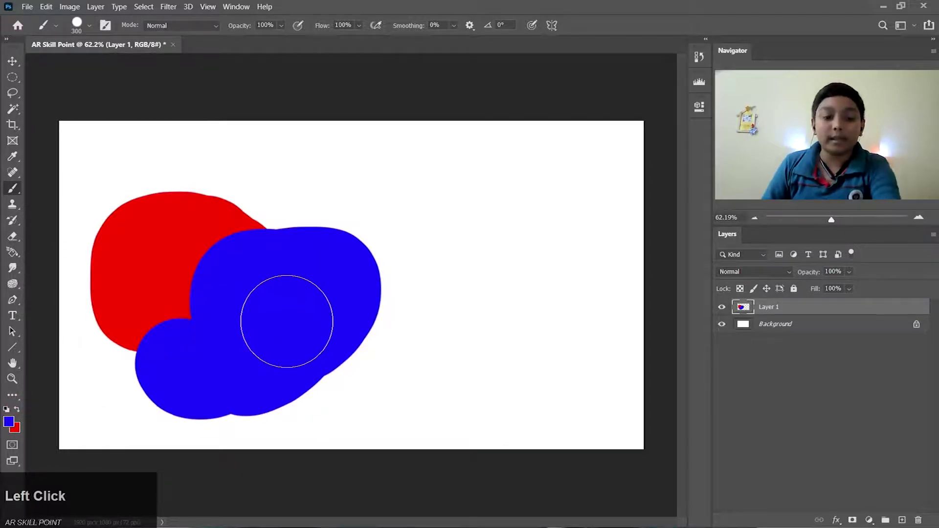
key(ctrl+z)
key(ctrl+z)
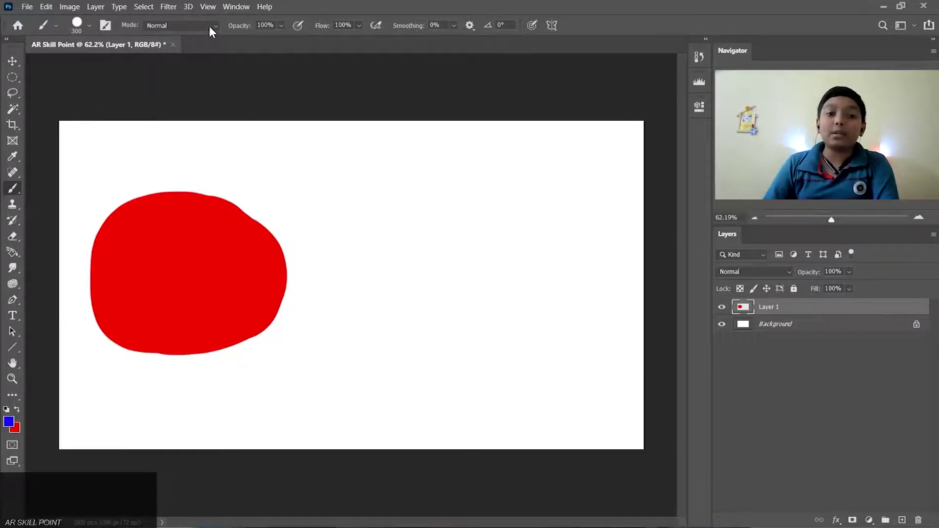
Step: Set the brush mode to Dissolve and paint a hard-edged blue shape over the right side of the red blob
click(760, 273)
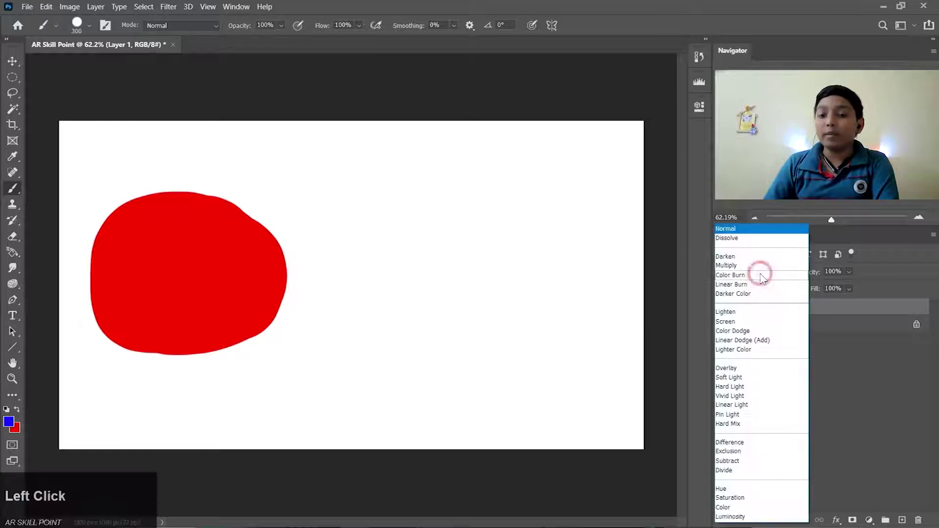
click(856, 418)
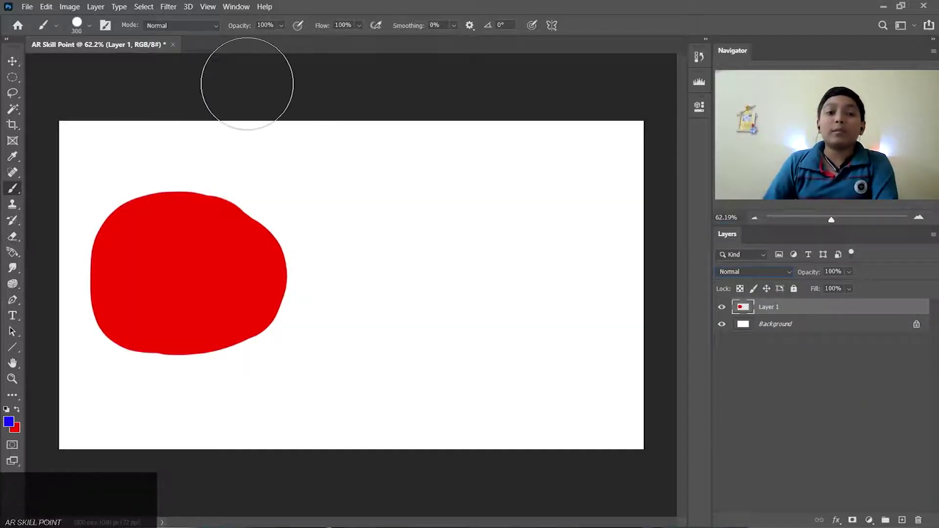
click(186, 27)
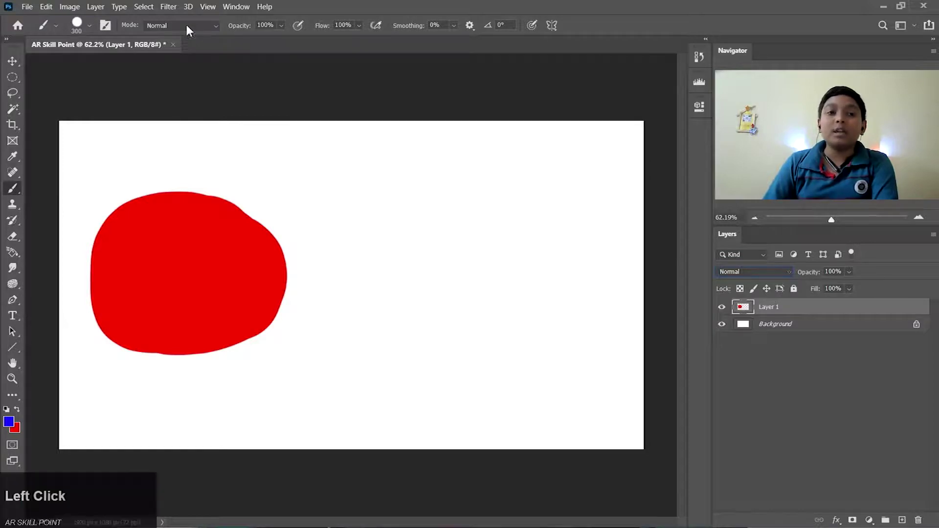
click(183, 45)
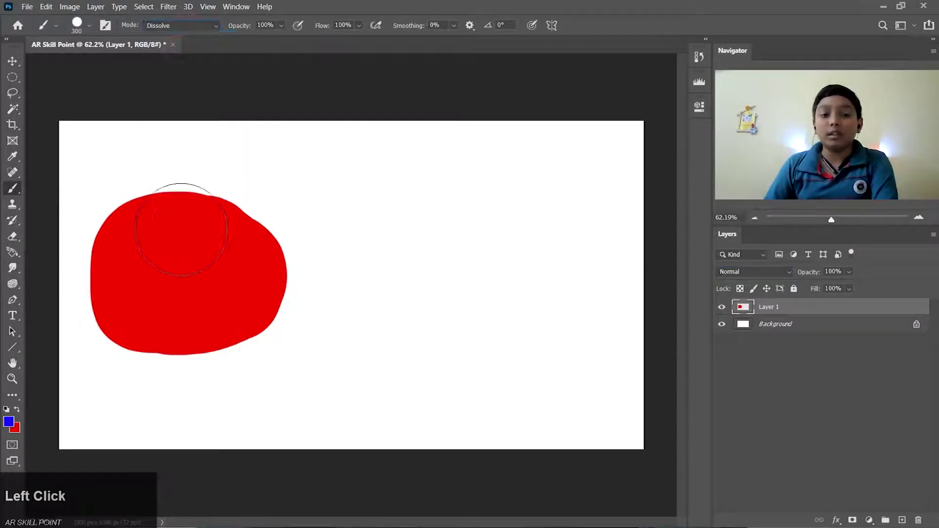
mouse_move(243, 230)
mouse_down()
mouse_move(282, 239)
mouse_move(279, 310)
mouse_move(237, 228)
mouse_up()
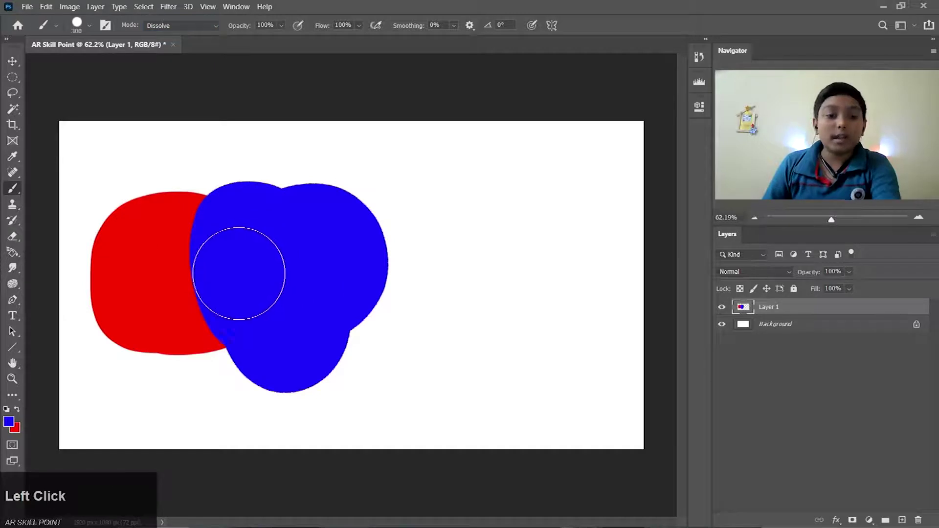
Step: Examine the pixelated boundary between the blue and red paint up close, and undo the blue stroke
scroll(218, 263, up, 2)
scroll(218, 264, up, 10)
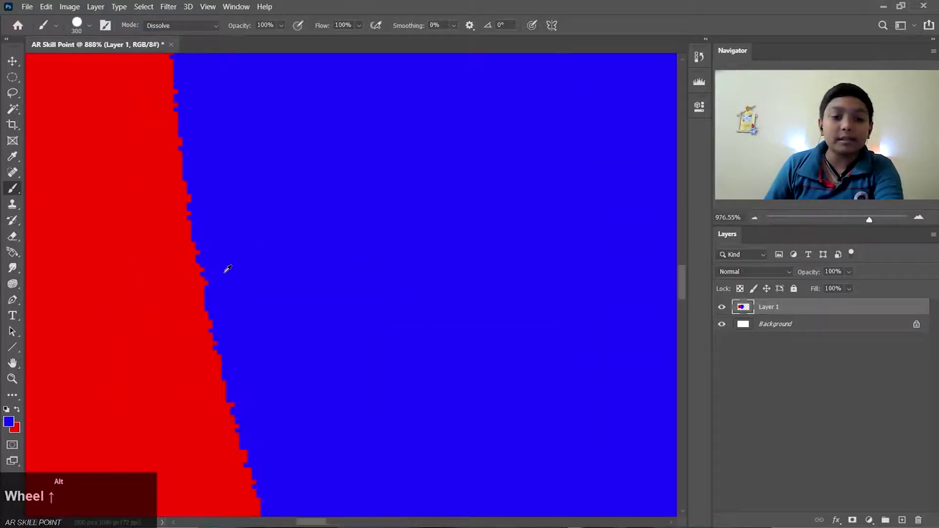
scroll(215, 246, up, 3)
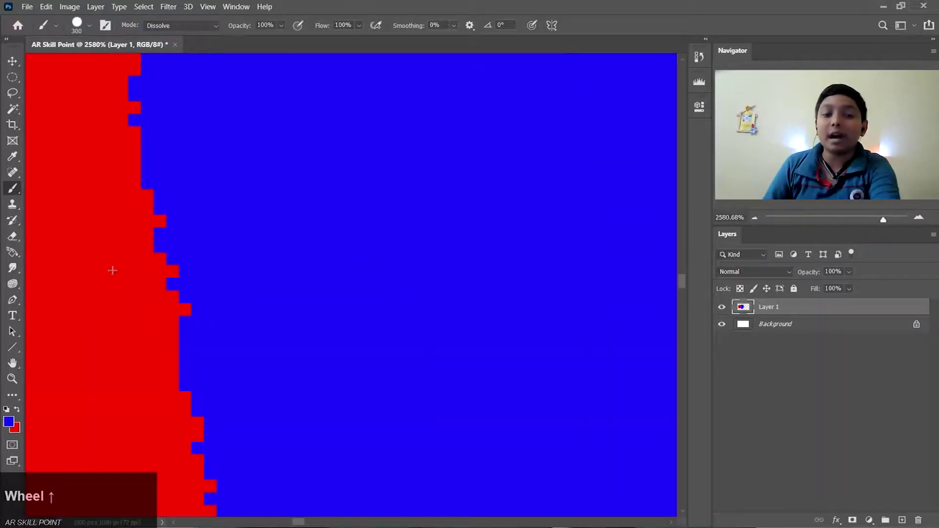
scroll(157, 335, down, 13)
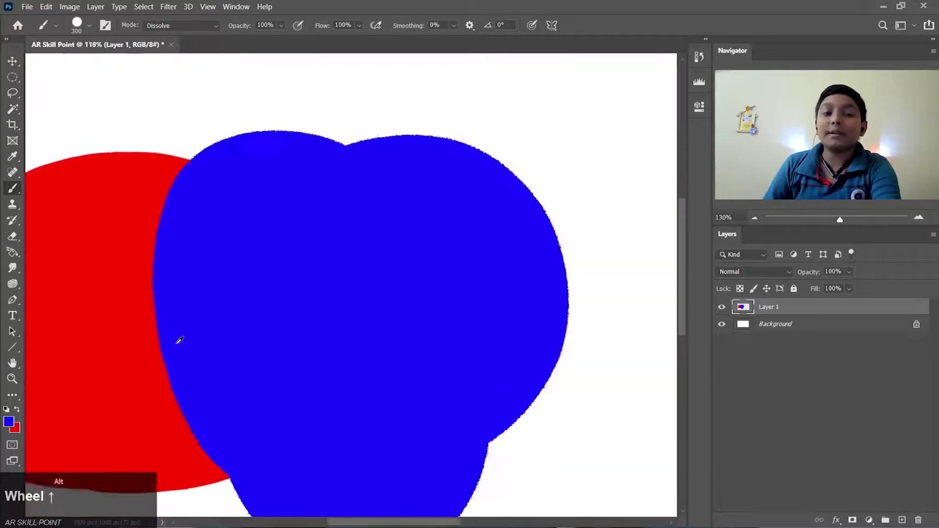
scroll(180, 340, down, 3)
key(ctrl+z)
Step: Soften the brush, try a blue Dissolve stroke over the red blob's right side, and undo it
alt+right_click(233, 304)
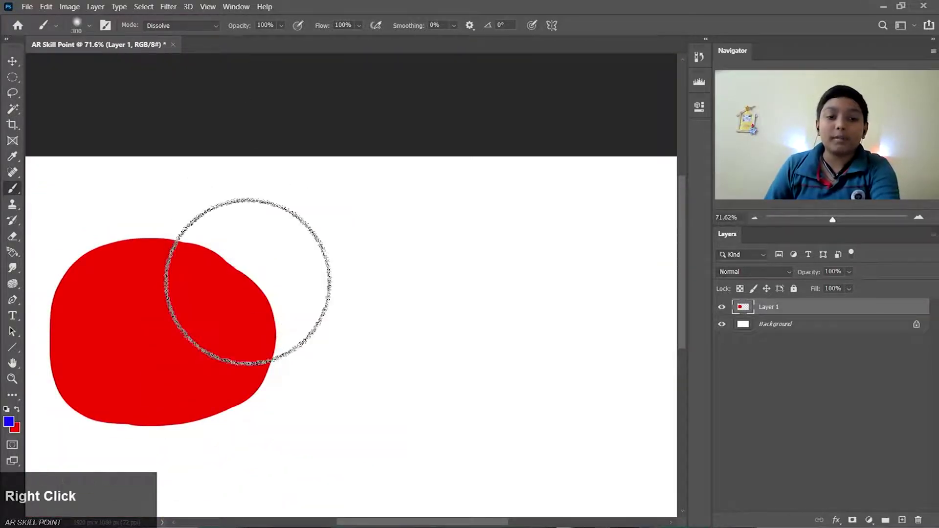
mouse_move(250, 304)
mouse_down()
mouse_move(287, 390)
mouse_move(222, 346)
mouse_move(366, 319)
mouse_move(327, 391)
mouse_move(293, 306)
mouse_move(253, 344)
mouse_move(348, 335)
mouse_up()
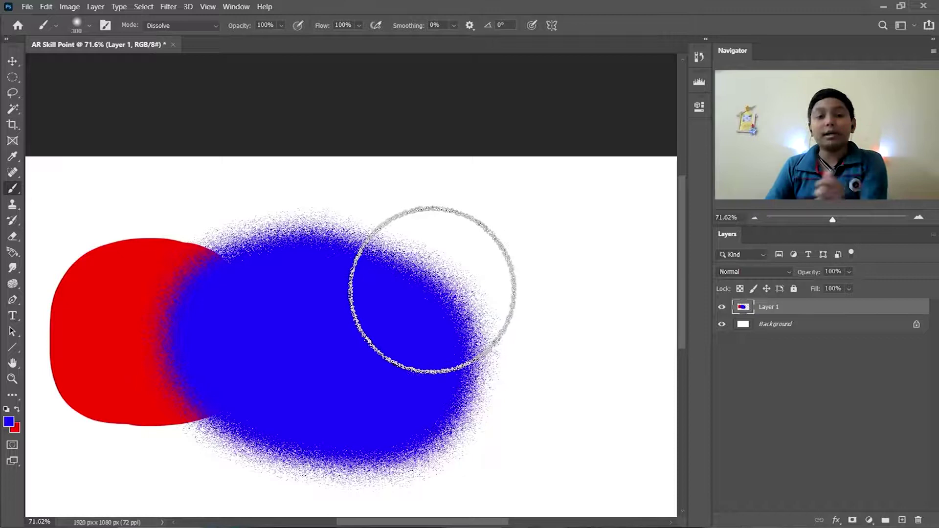
key(ctrl+z)
Step: Set the brush mode to Behind, harden the brush at 296 px, and try a blue stroke behind the red blob before undoing it
click(190, 26)
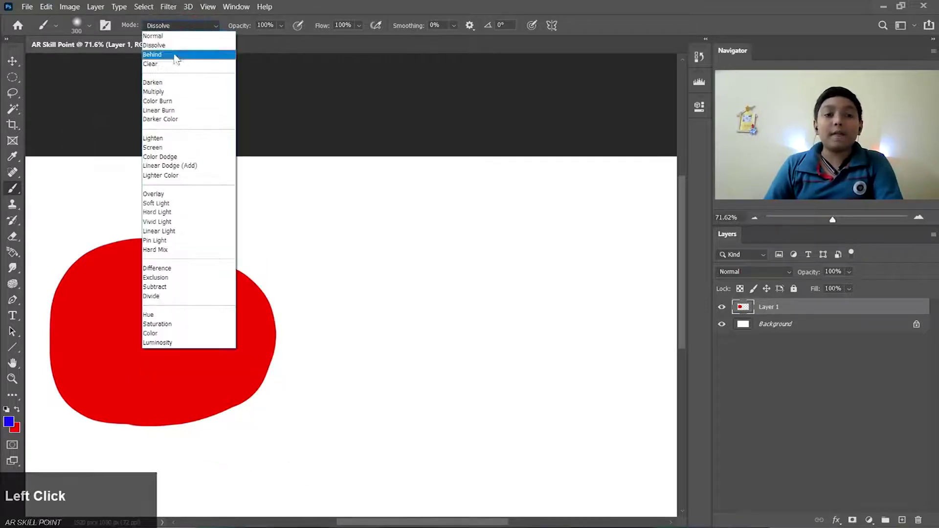
click(174, 52)
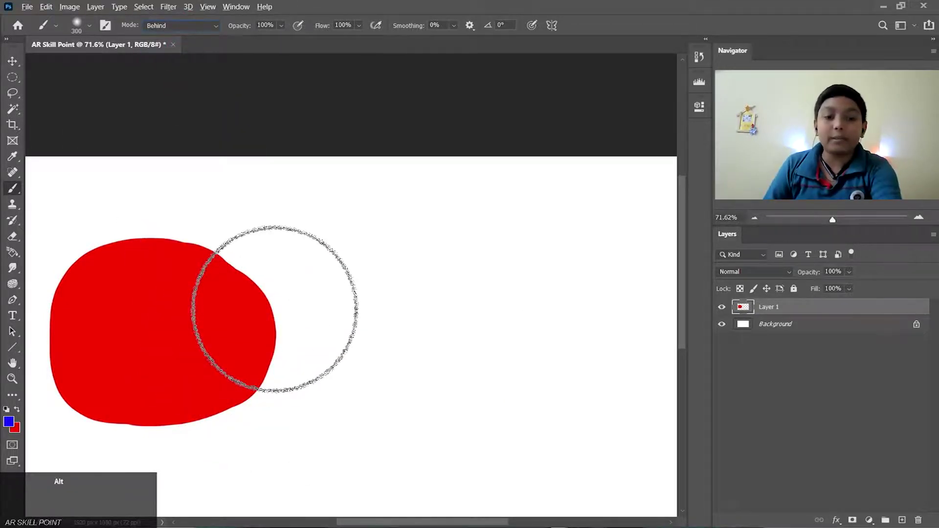
alt+right_click(274, 311)
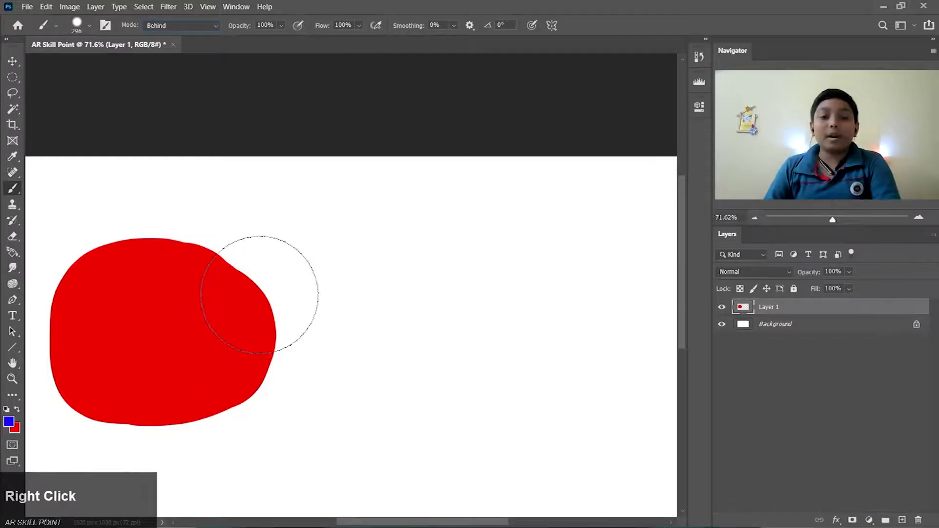
mouse_move(257, 289)
mouse_down()
mouse_move(291, 391)
mouse_move(229, 315)
mouse_move(351, 324)
mouse_move(293, 342)
mouse_move(326, 326)
mouse_up()
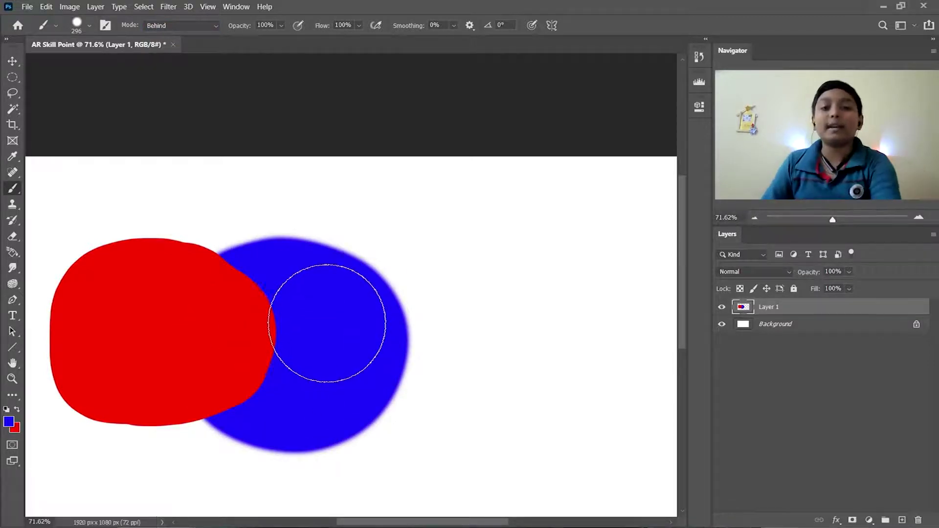
key(ctrl+z)
Step: Set the brush mode to Clear, try a stroke beside the red blob, and undo it
click(172, 26)
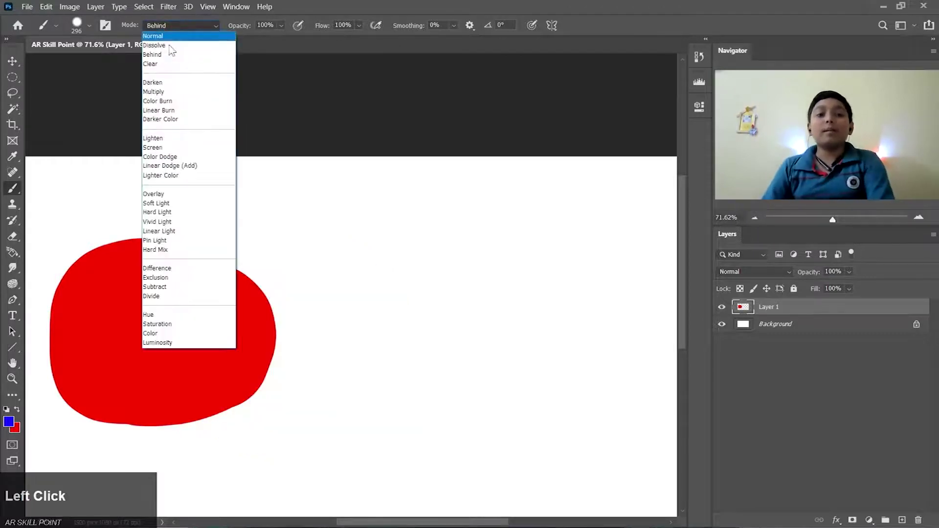
click(161, 62)
mouse_move(352, 324)
mouse_down()
mouse_move(491, 318)
mouse_move(365, 309)
mouse_up()
key(ctrl+z)
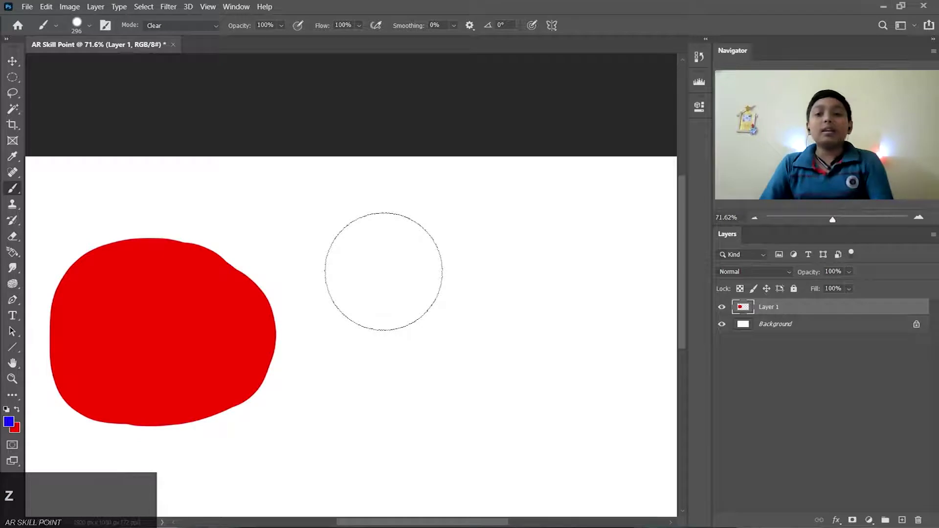
Step: Set the brush mode to Lighten, try blue strokes beside and over the red blob, and undo them
click(164, 27)
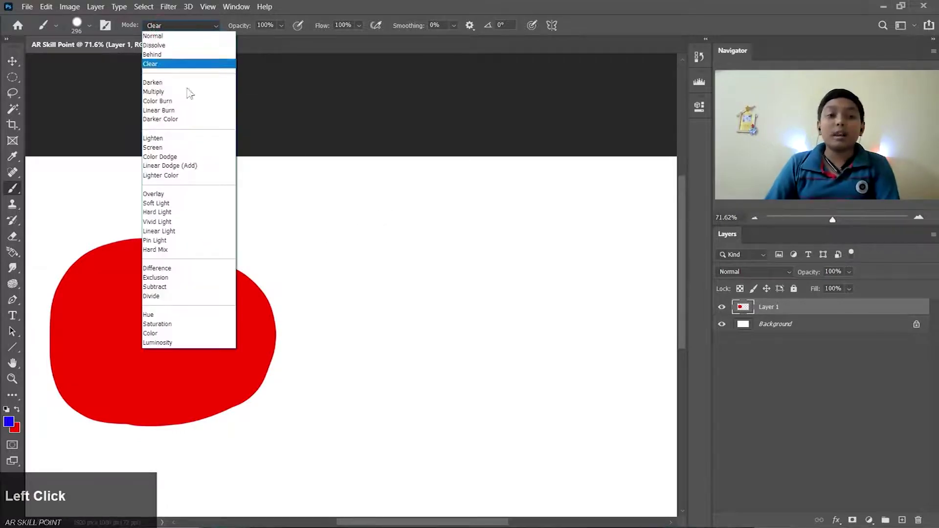
click(196, 140)
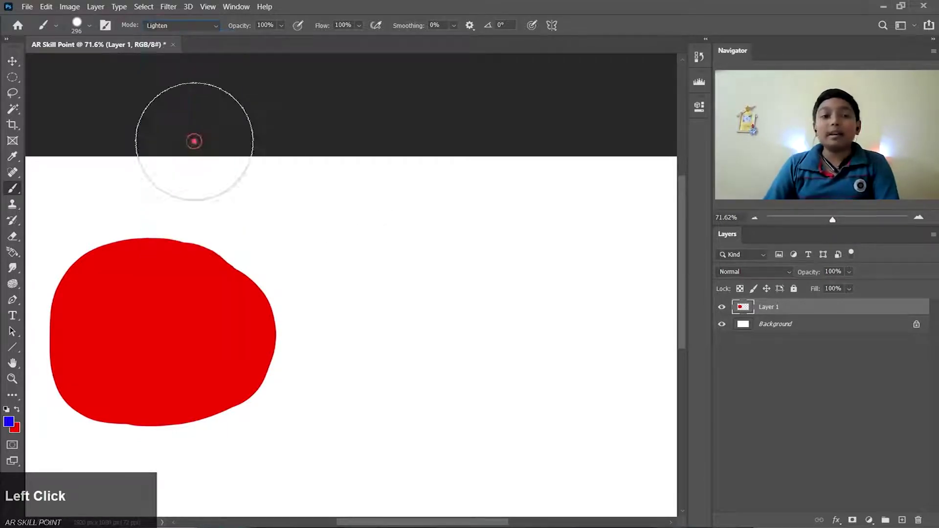
mouse_move(362, 254)
mouse_down()
mouse_move(408, 330)
mouse_move(482, 263)
mouse_up()
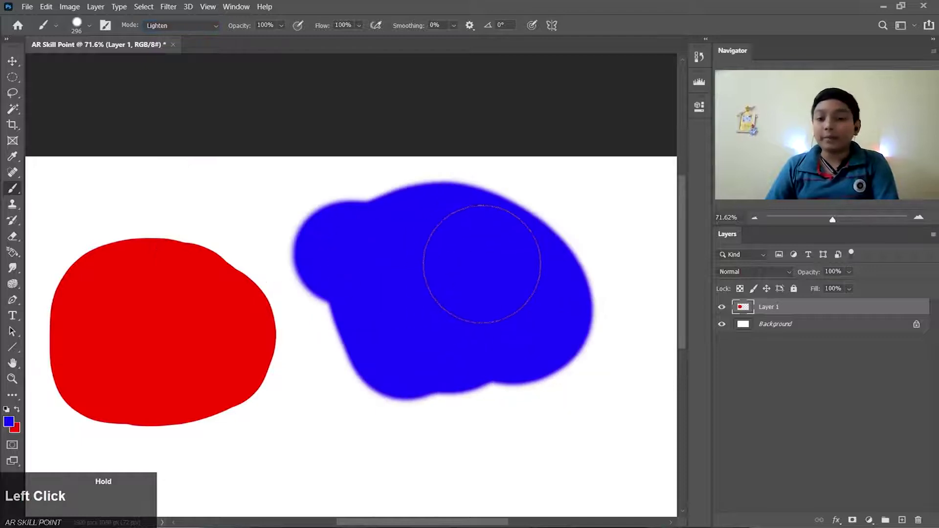
mouse_move(375, 320)
mouse_down()
mouse_move(364, 294)
mouse_move(335, 307)
mouse_move(139, 314)
mouse_move(160, 384)
mouse_move(261, 272)
mouse_move(129, 333)
mouse_move(211, 360)
mouse_move(116, 288)
mouse_move(100, 344)
mouse_move(113, 404)
mouse_move(363, 408)
mouse_move(374, 340)
mouse_move(201, 311)
mouse_up()
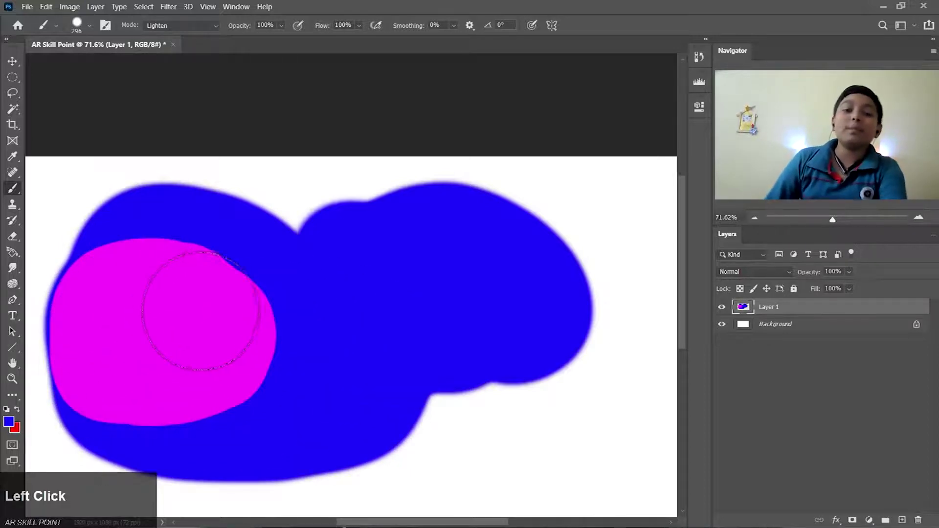
key(ctrl+z)
Step: Set the brush mode to Darken, try a blue stroke over the red blob, and undo both the stroke and the blob
click(177, 25)
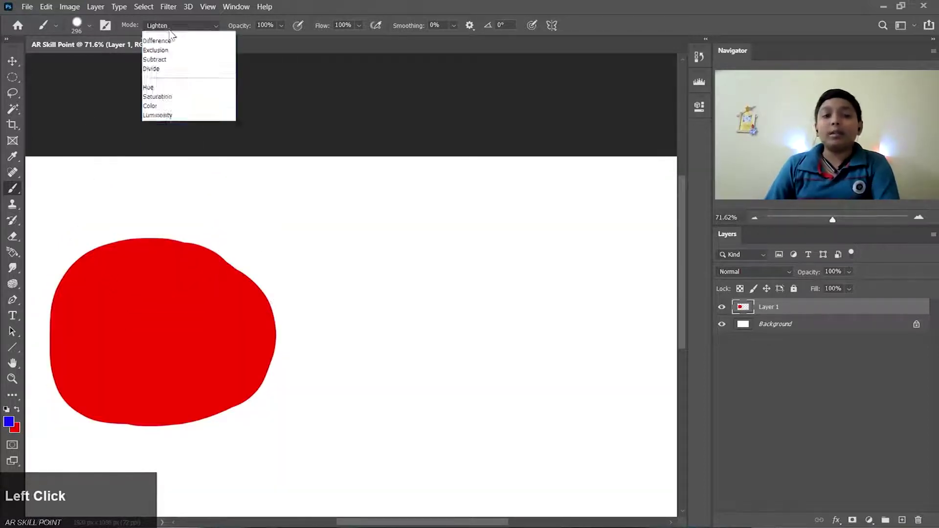
click(157, 82)
mouse_move(329, 241)
mouse_down()
mouse_move(173, 268)
mouse_move(168, 325)
mouse_move(254, 340)
mouse_up()
key(ctrl+z)
key(ctrl+z)
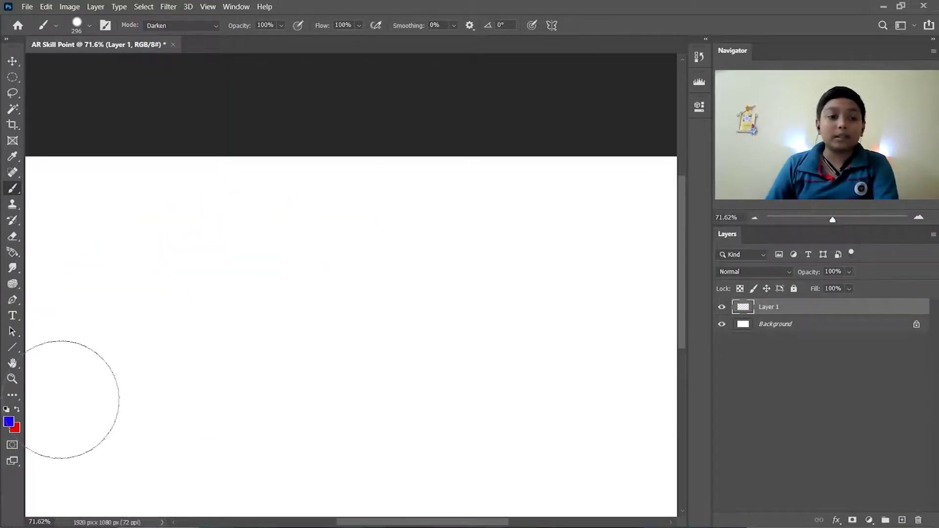
Step: Paint a broad diagonal red band across the canvas, and try a blue Darken stroke over its lower edge before undoing that stroke
click(18, 409)
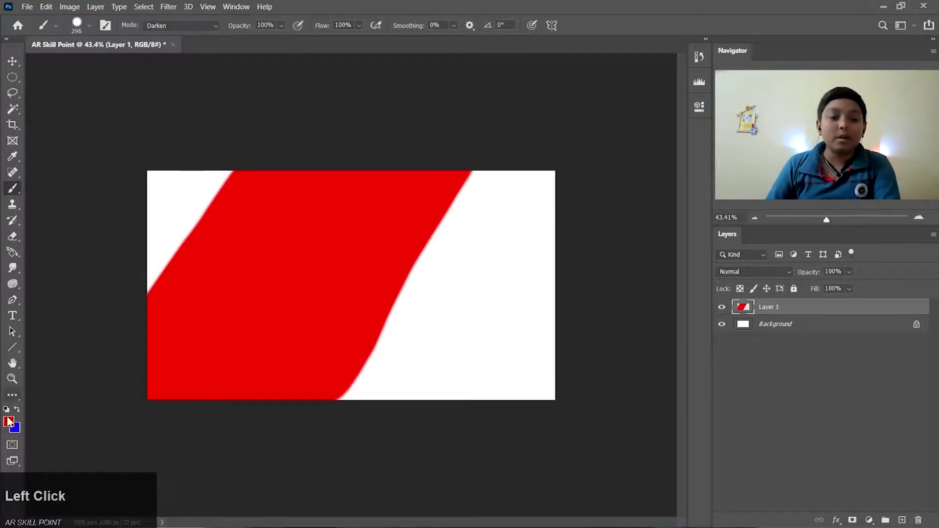
drag(303, 416, 335, 365)
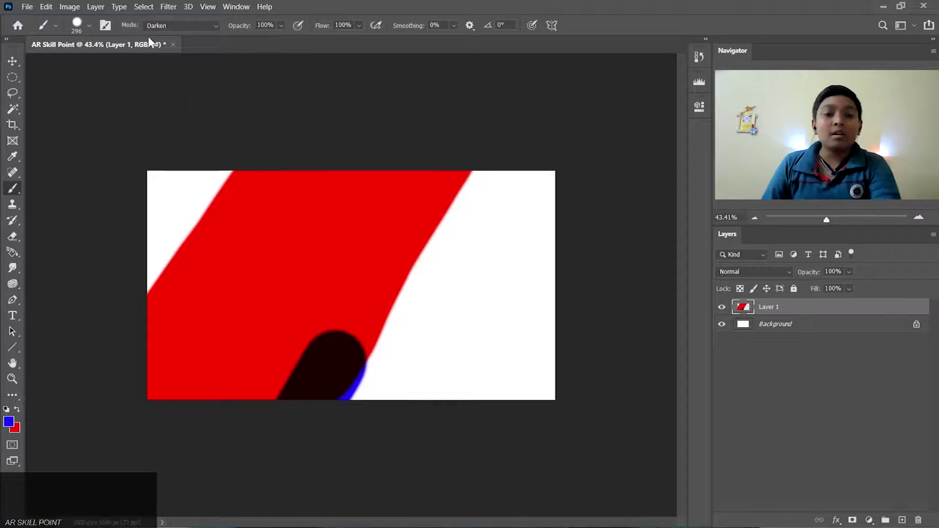
key(ctrl+z)
Step: Set the brush mode back to Normal, try a blue stroke over the red band's lower edge, and undo it
click(155, 26)
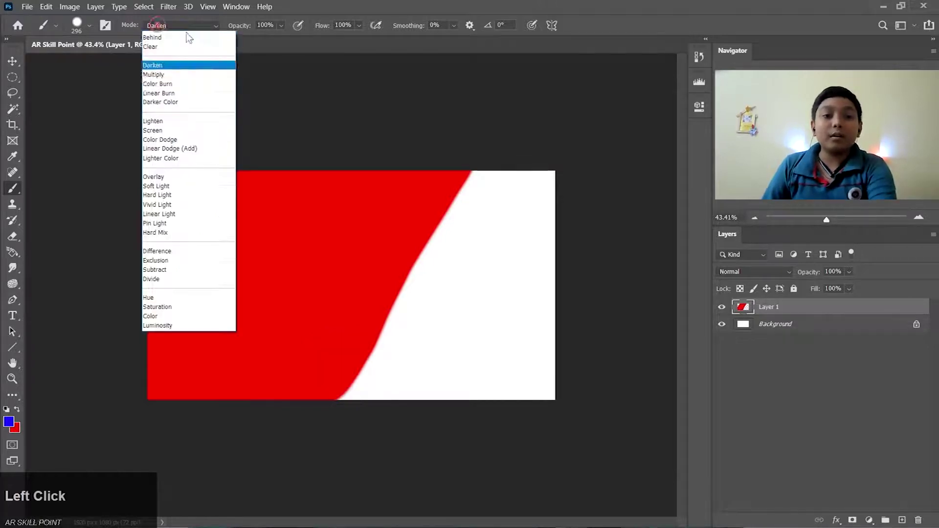
click(182, 36)
mouse_move(324, 407)
mouse_down()
mouse_move(493, 151)
mouse_move(314, 374)
mouse_move(386, 287)
mouse_move(430, 449)
mouse_up()
key(ctrl+z)
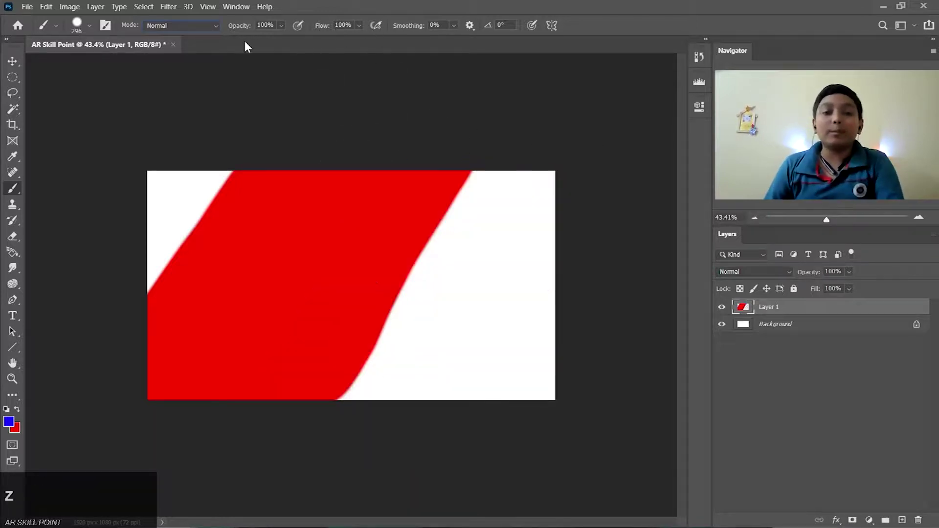
Step: Set the brush opacity to 34% and paint a translucent blue diagonal band overlapping the red band's right edge
text(34)
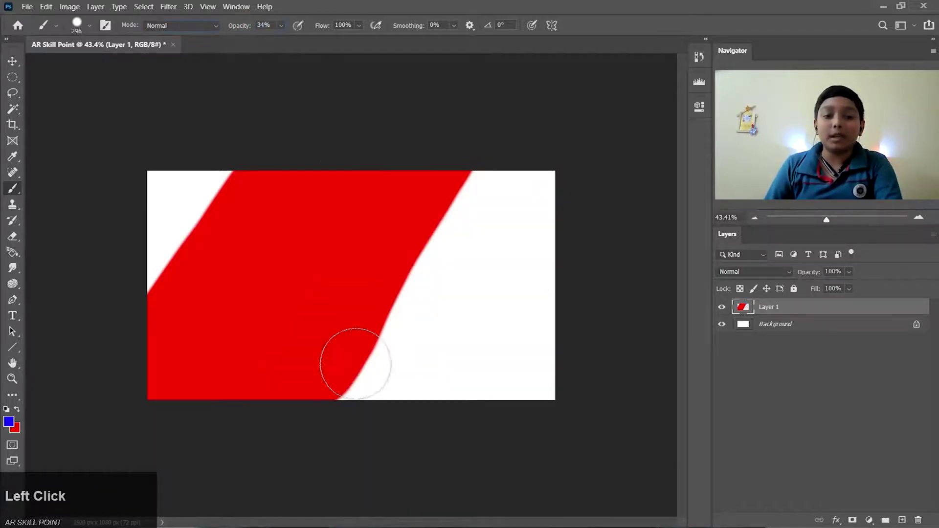
mouse_move(331, 394)
mouse_down()
mouse_move(481, 97)
mouse_move(518, 128)
mouse_move(566, 134)
mouse_move(415, 381)
mouse_up()
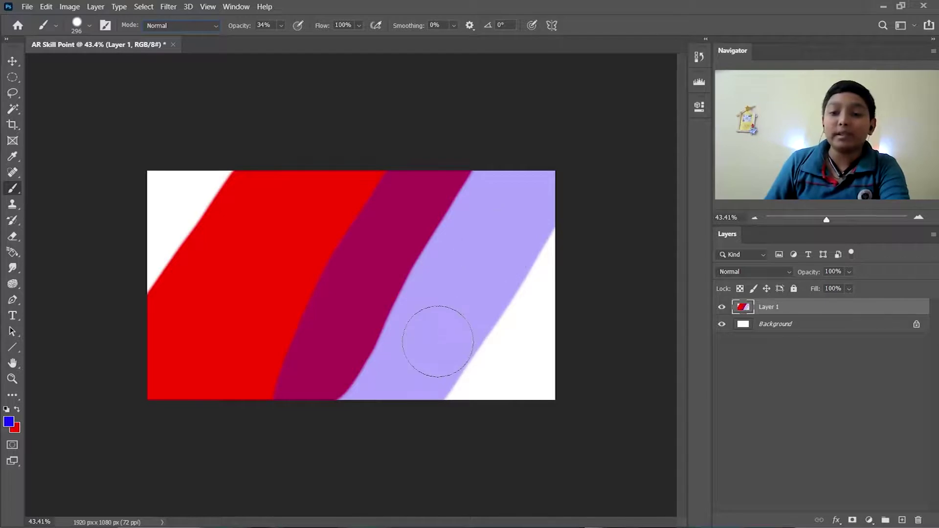
Step: Unlock the background layer and try deleting it, then undo both changes
click(917, 326)
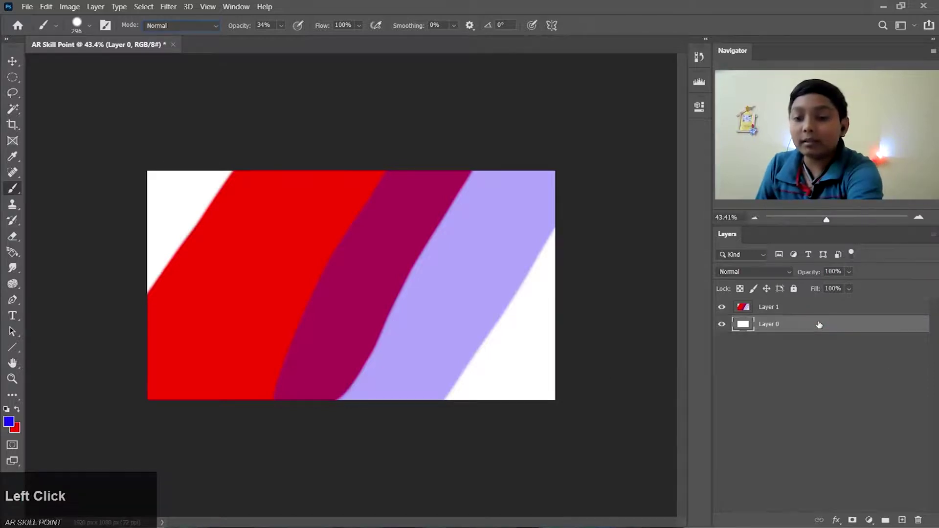
key(Delete)
key(ctrl+z)
key(ctrl+z)
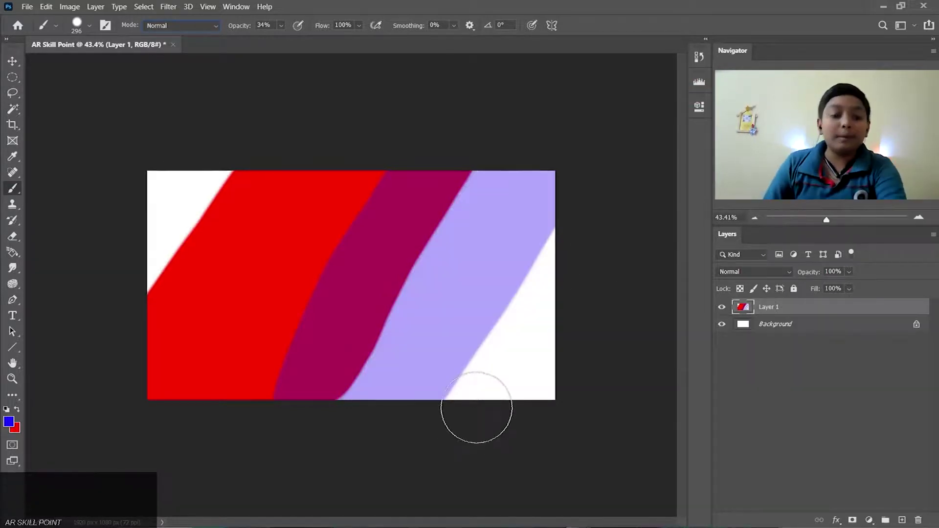
Step: Undo the translucent blue and red bands to leave Layer 1 empty
key(ctrl+z)
key(ctrl+z)
key(ctrl+z)
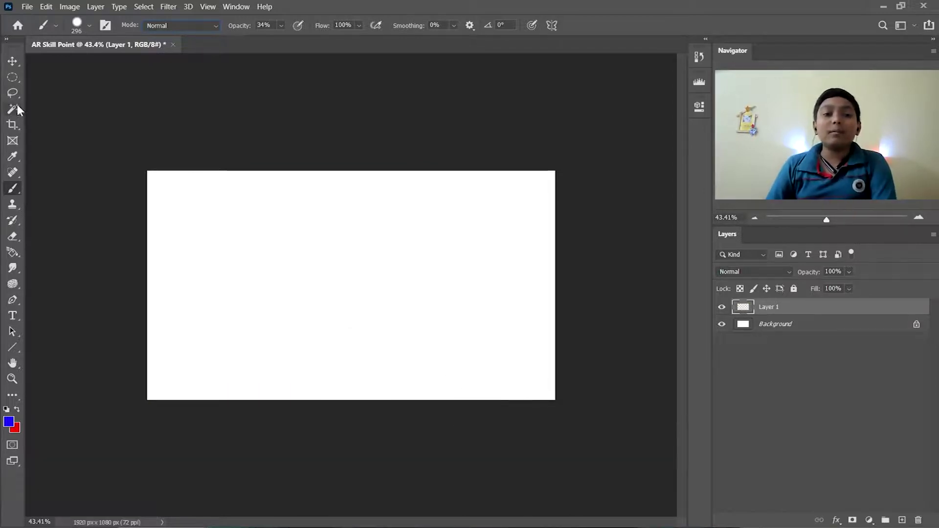
Step: Draw a large elliptical selection on the canvas and move it to the middle
click(14, 76)
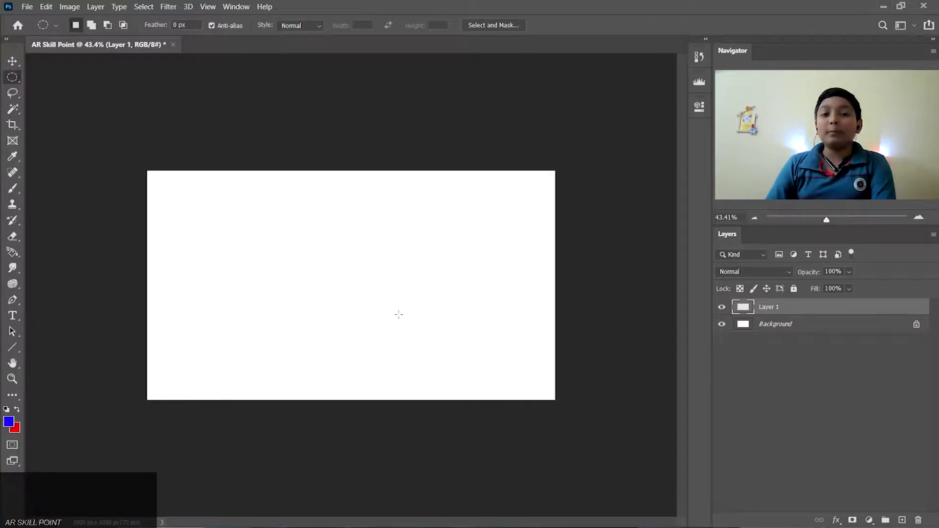
drag(288, 222, 501, 430)
drag(443, 354, 409, 322)
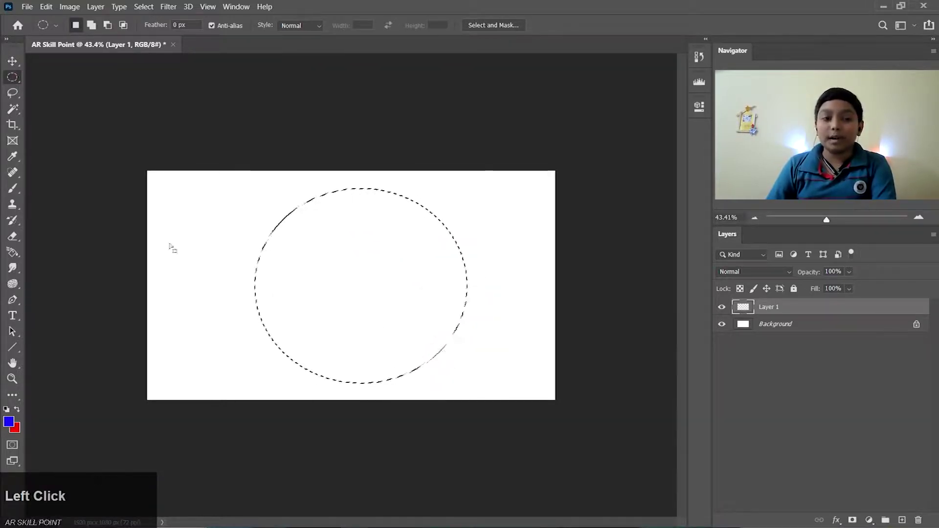
Step: Return to the Brush tool and reset the foreground and background colours to the default black and white
click(17, 191)
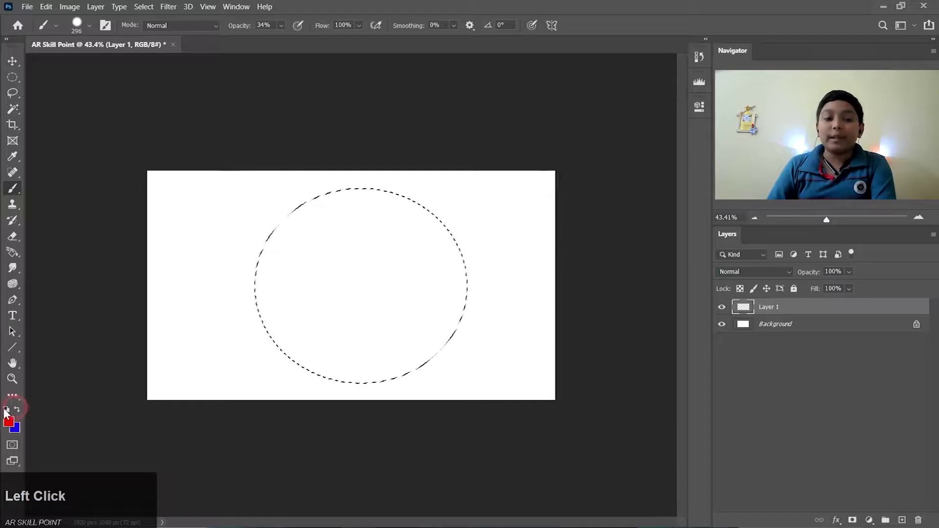
click(186, 206)
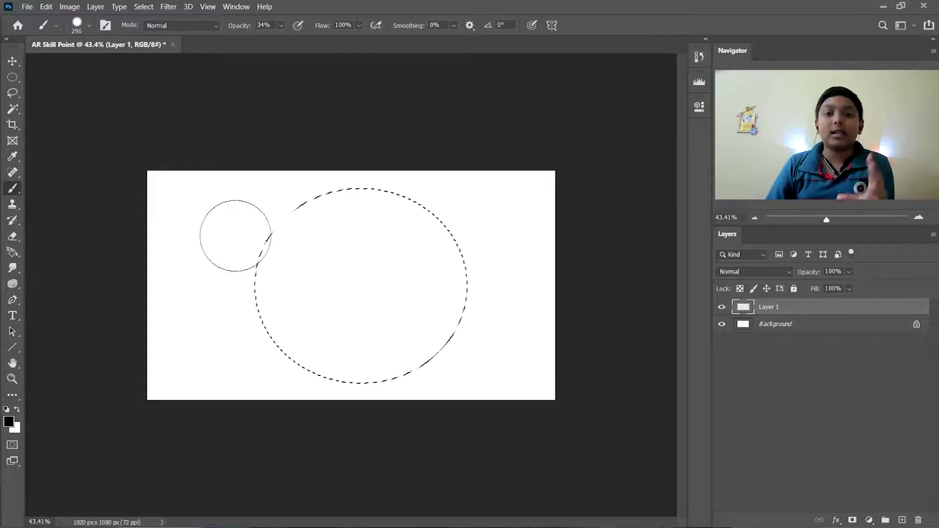
Step: Paint the elliptical selection black at 34% brush opacity, repaint it at 100% opacity, and undo these strokes
mouse_move(213, 194)
mouse_down()
mouse_move(195, 241)
mouse_move(205, 330)
mouse_up()
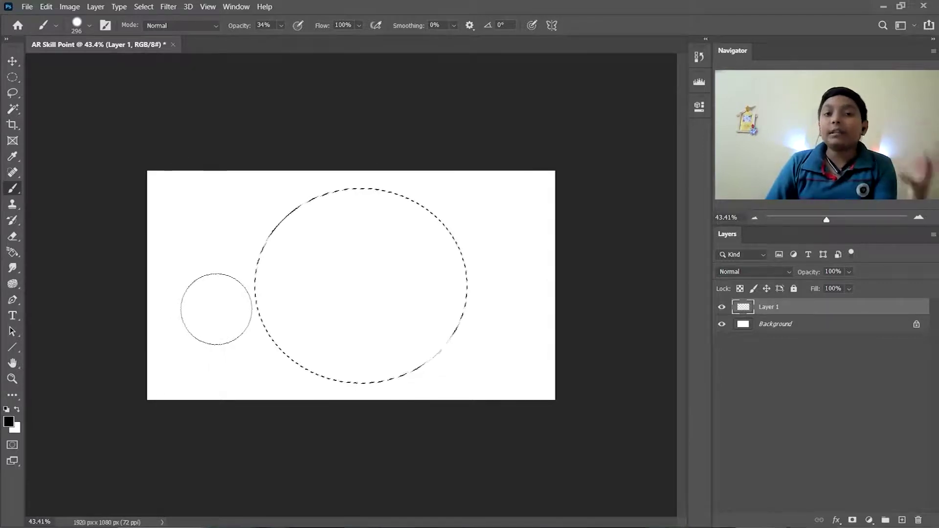
click(291, 373)
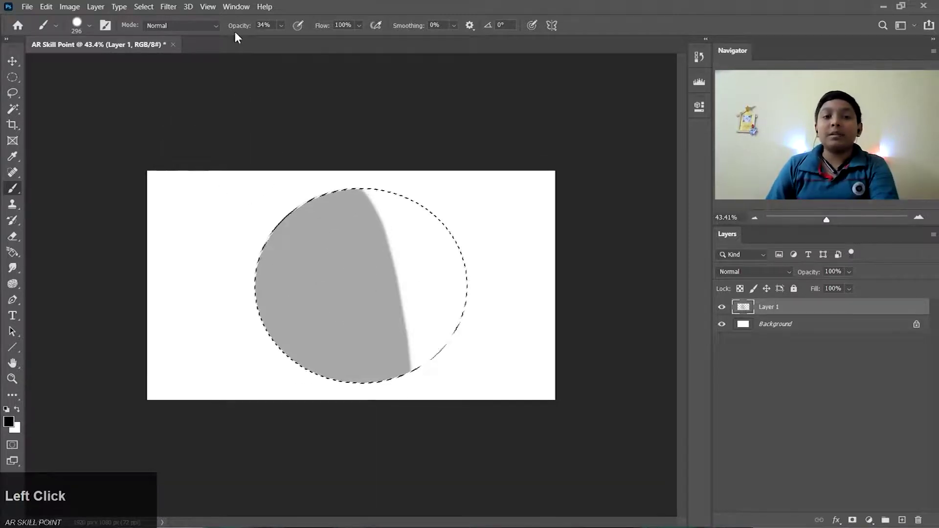
drag(236, 26, 252, 25)
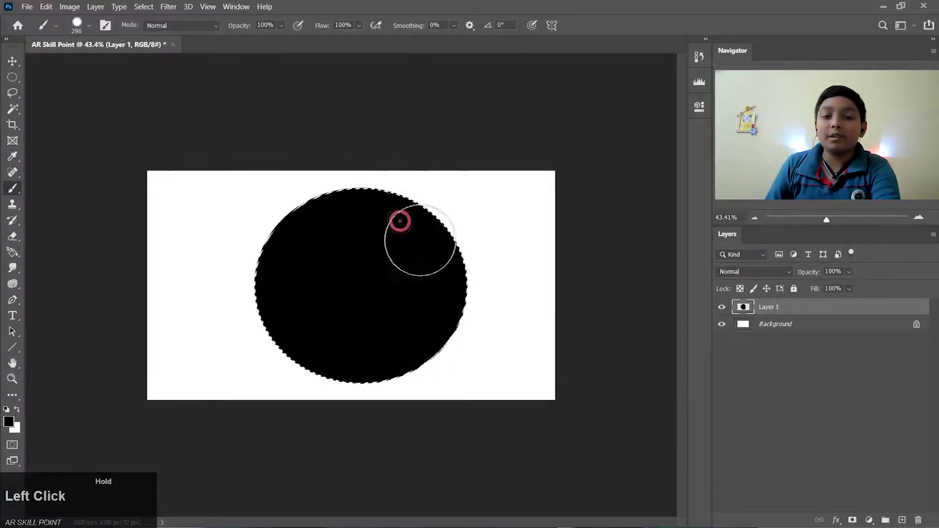
mouse_move(505, 349)
mouse_down()
mouse_move(252, 357)
mouse_move(430, 226)
mouse_move(430, 300)
mouse_up()
key(ctrl+z)
key(ctrl+z)
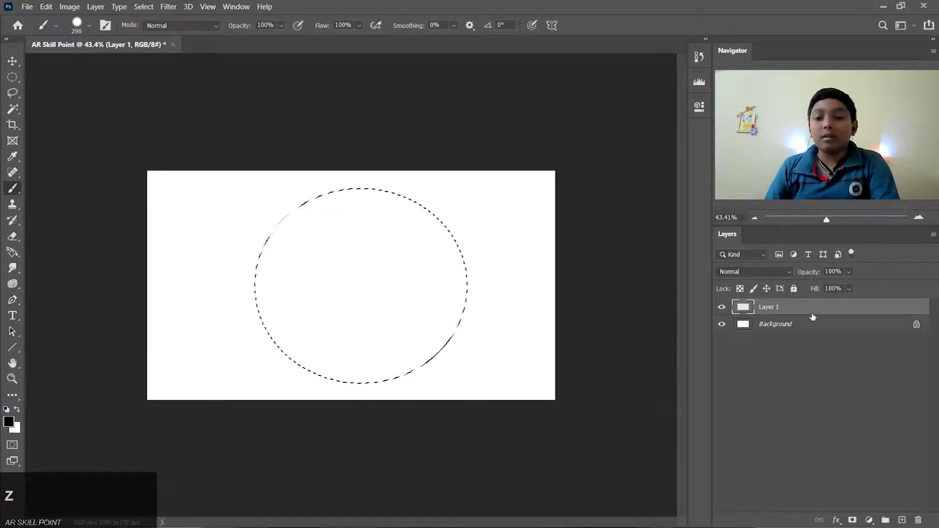
Step: Clear the selection, set red as foreground and blue as background colour, and paint a wide diagonal red band across the canvas
key(ctrl+d)
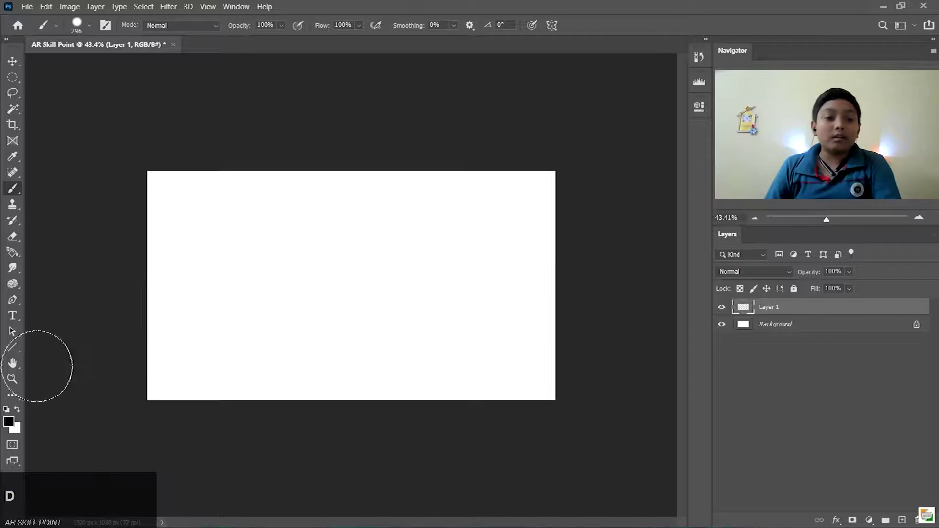
click(15, 408)
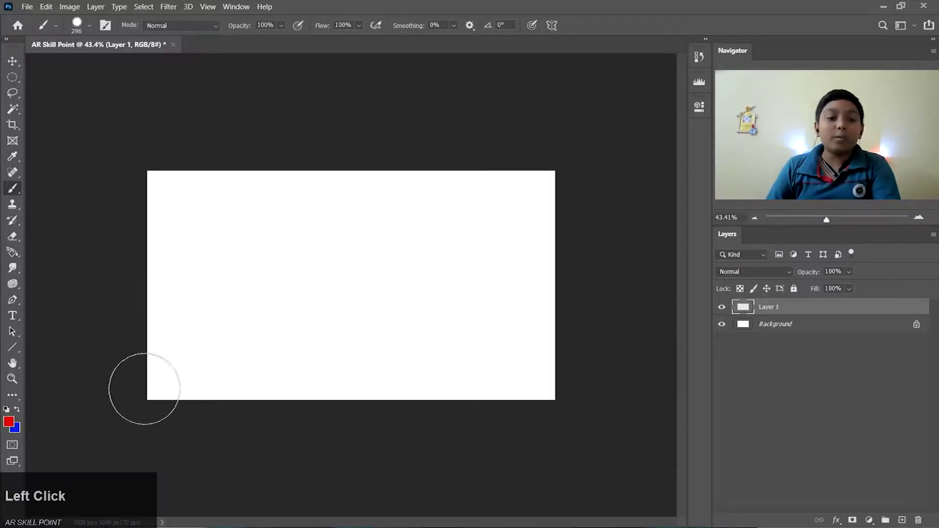
mouse_move(143, 388)
mouse_down()
mouse_move(296, 143)
mouse_move(195, 188)
mouse_up()
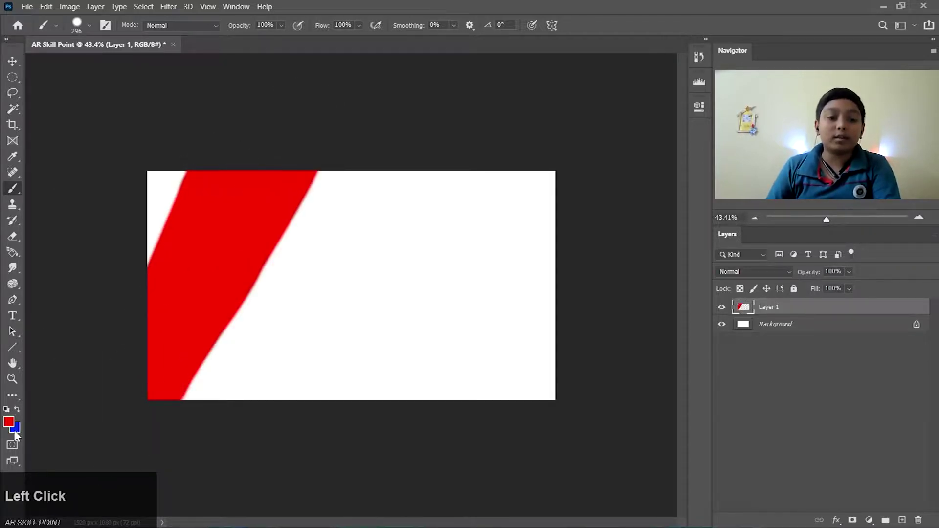
Step: Swap the foreground colour to blue and paint overlapping blue strokes along the red band at 66% opacity
click(18, 410)
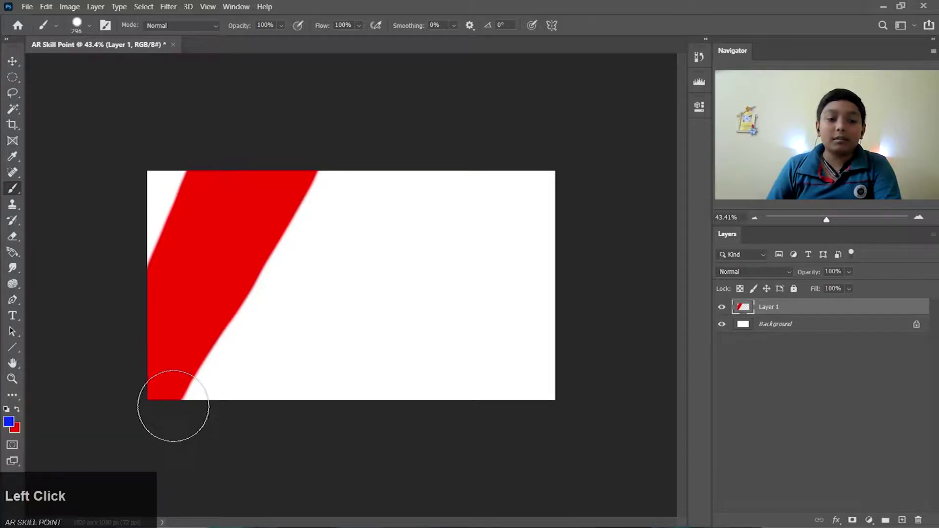
drag(174, 405, 203, 353)
drag(254, 261, 265, 250)
key(ctrl+z)
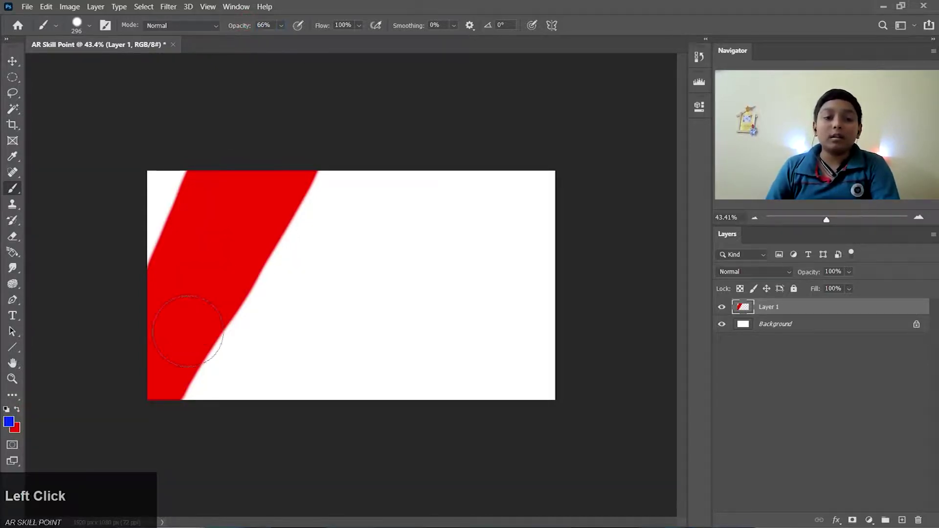
mouse_move(188, 332)
mouse_down()
mouse_move(168, 380)
mouse_move(273, 268)
mouse_move(240, 337)
mouse_up()
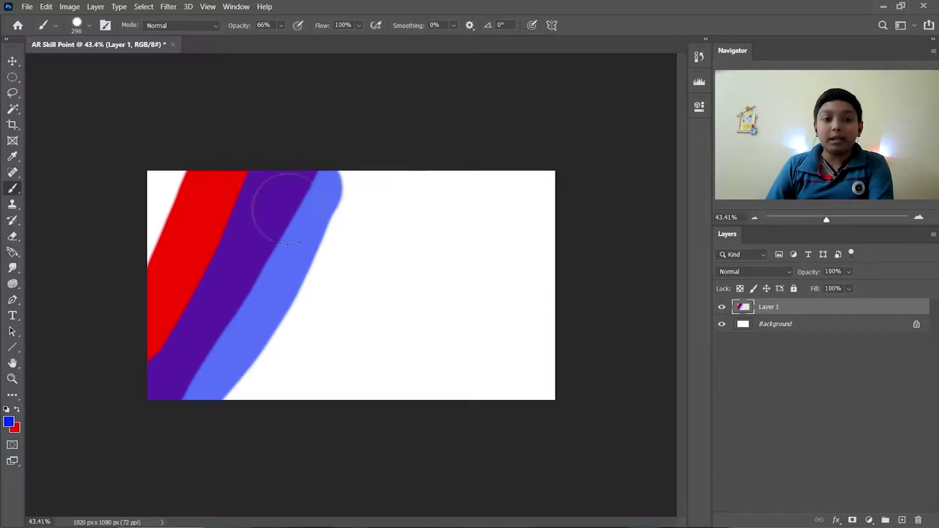
mouse_move(302, 165)
mouse_down()
mouse_move(180, 430)
mouse_move(210, 332)
mouse_move(310, 153)
mouse_move(192, 341)
mouse_move(285, 196)
mouse_up()
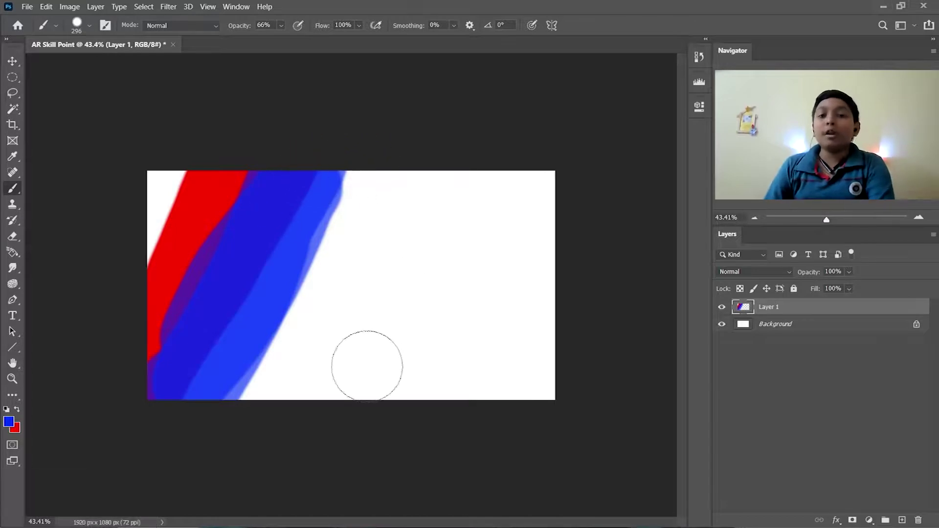
mouse_move(296, 197)
mouse_down()
mouse_move(186, 430)
mouse_move(332, 182)
mouse_move(361, 176)
mouse_up()
Step: Undo the blue strokes and the red band to leave Layer 1 empty
key(ctrl)
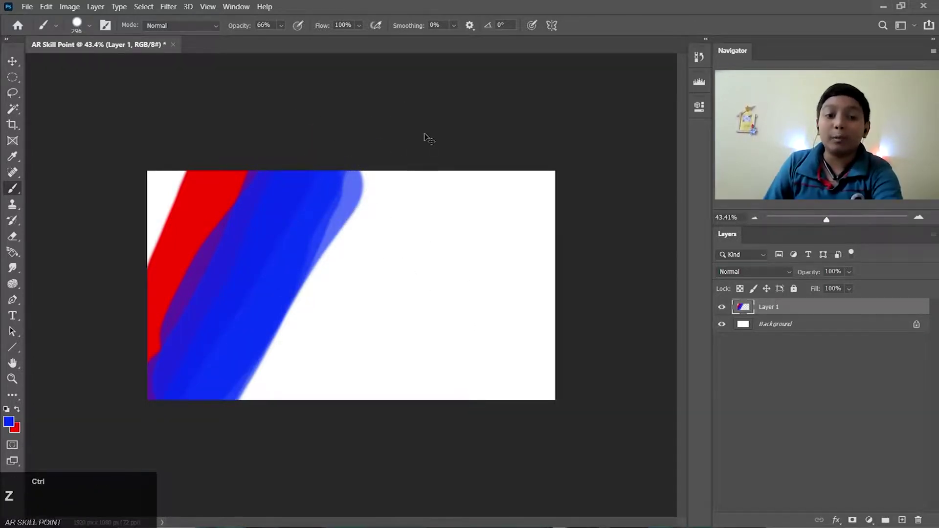
key(ctrl+z)
key(ctrl+z)
key(ctrl+z)
key(ctrl+z)
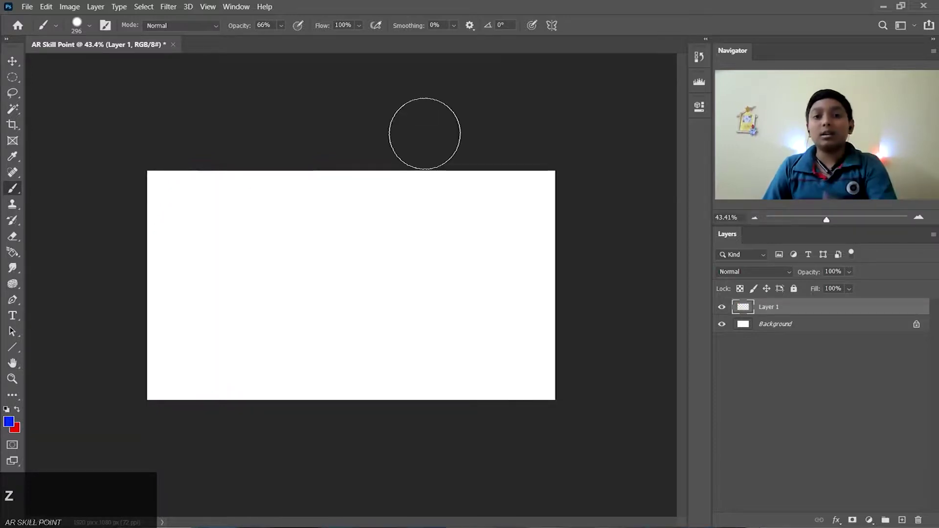
Step: Reset the colours to default black and white and create a smaller elliptical selection in the middle of the canvas
key(d)
key(ctrl+shift+d)
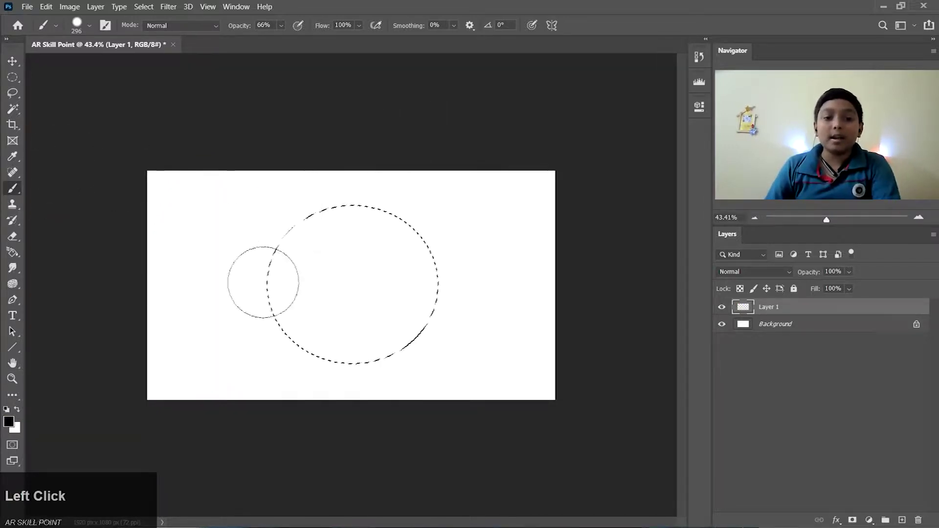
Step: Paint black inside the selection at 66% opacity and undo the stroke
mouse_move(262, 279)
mouse_down()
mouse_move(350, 196)
mouse_move(308, 247)
mouse_move(417, 260)
mouse_move(403, 306)
mouse_move(340, 355)
mouse_move(330, 289)
mouse_up()
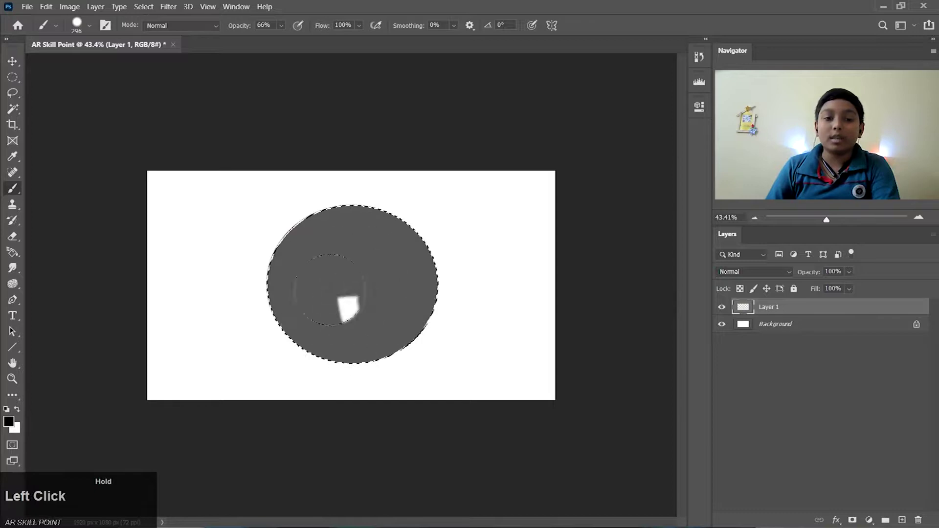
drag(519, 303, 406, 230)
key(ctrl+z)
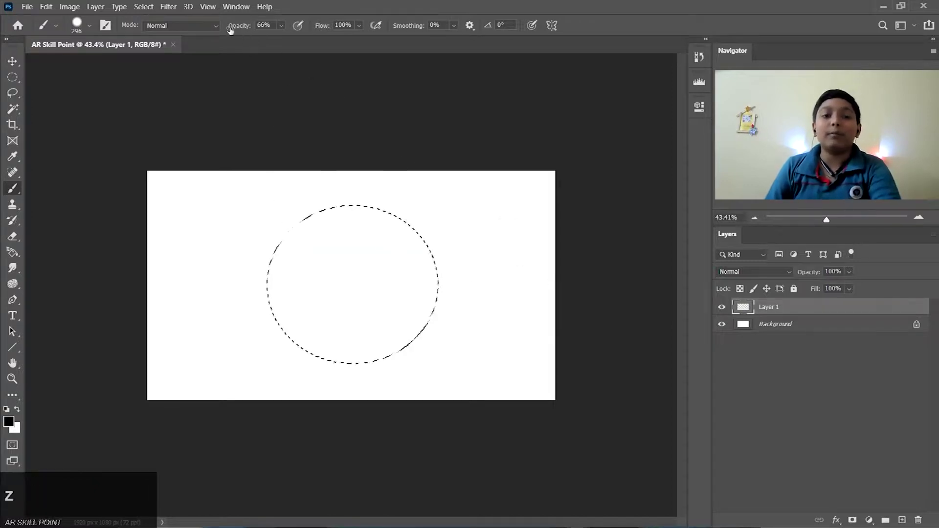
Step: Set the brush opacity to 100% and flow to 25%, paint a black ring inside the selection to examine its soft edge, and undo it
drag(281, 25, 331, 45)
mouse_move(250, 278)
mouse_down()
mouse_move(321, 190)
mouse_move(380, 214)
mouse_move(397, 230)
mouse_move(416, 281)
mouse_move(398, 336)
mouse_move(309, 329)
mouse_move(271, 274)
mouse_move(306, 234)
mouse_move(365, 220)
mouse_move(433, 291)
mouse_move(399, 332)
mouse_move(288, 310)
mouse_move(340, 233)
mouse_move(401, 214)
mouse_move(411, 193)
mouse_up()
key(ctrl+z)
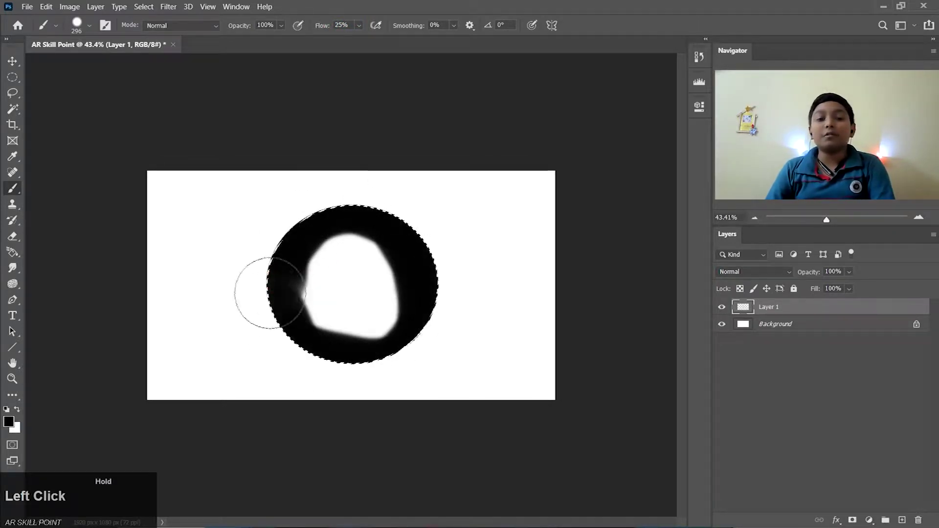
alt+scroll(380, 304, up, 15)
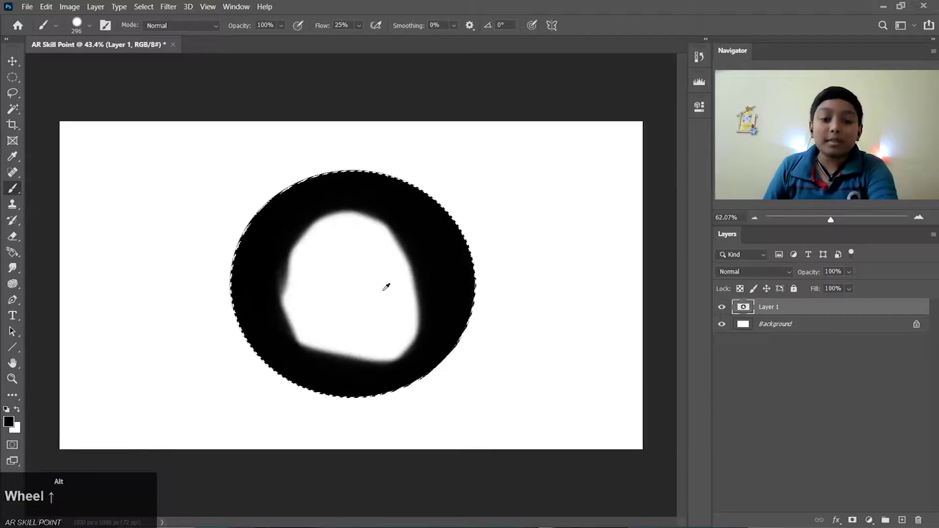
alt+scroll(390, 357, up, 2)
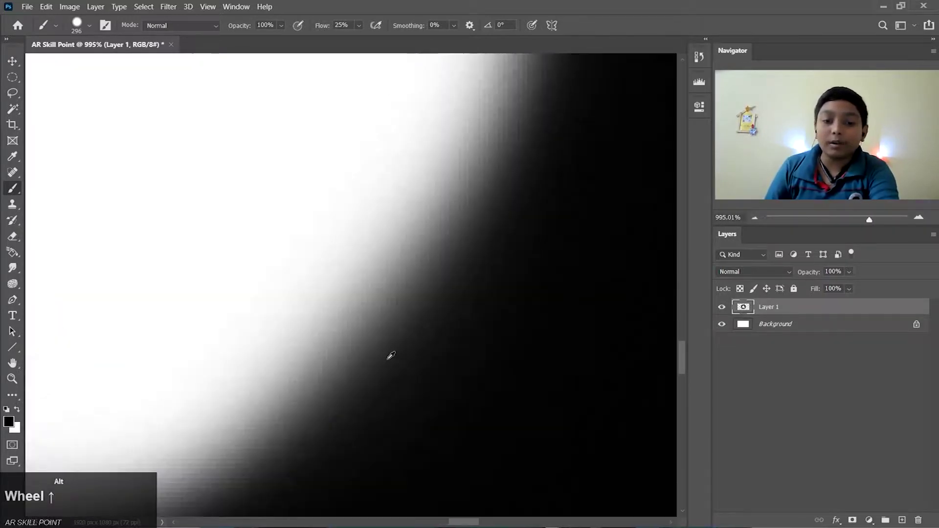
alt+scroll(375, 333, down, 10)
alt+scroll(383, 329, down, 10)
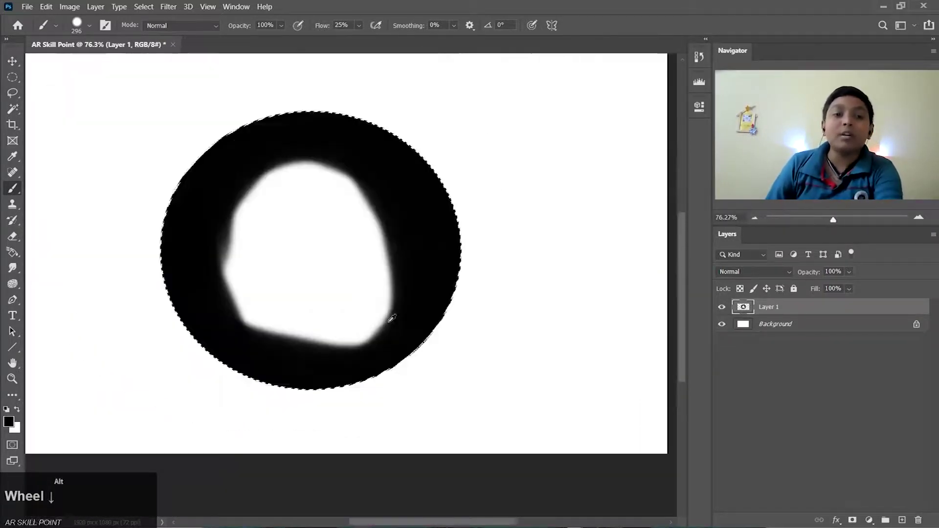
key(ctrl+z)
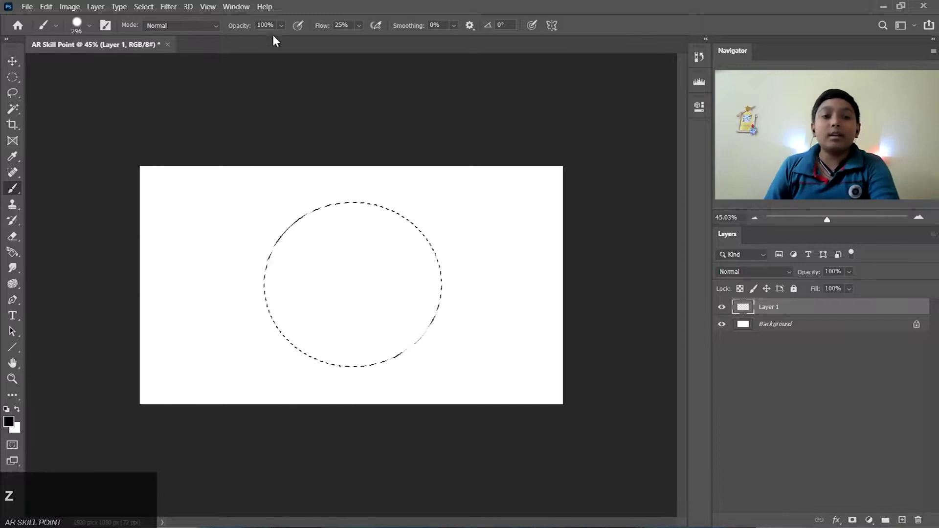
Step: Set the brush flow to 100%, paint another black ring inside the selection to compare its edge, and undo it
drag(331, 28, 461, 51)
mouse_move(286, 235)
mouse_down()
mouse_move(392, 204)
mouse_move(414, 244)
mouse_move(412, 333)
mouse_move(320, 342)
mouse_move(287, 209)
mouse_up()
alt+scroll(409, 329, up, 8)
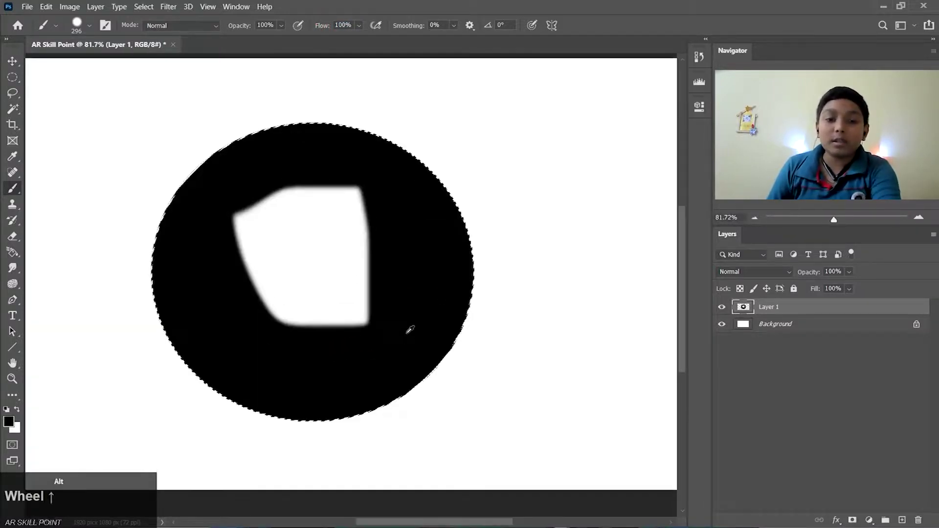
alt+scroll(349, 299, up, 5)
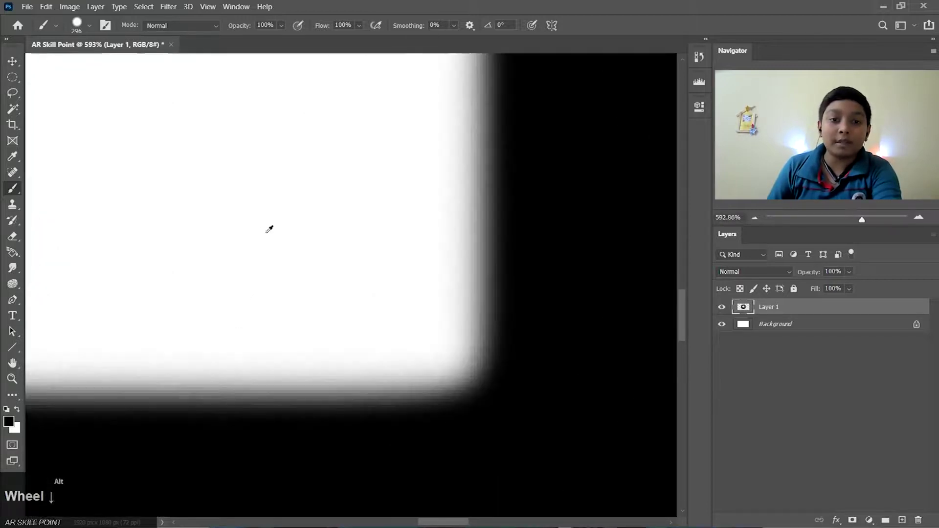
alt+scroll(269, 229, down, 12)
key(ctrl+z)
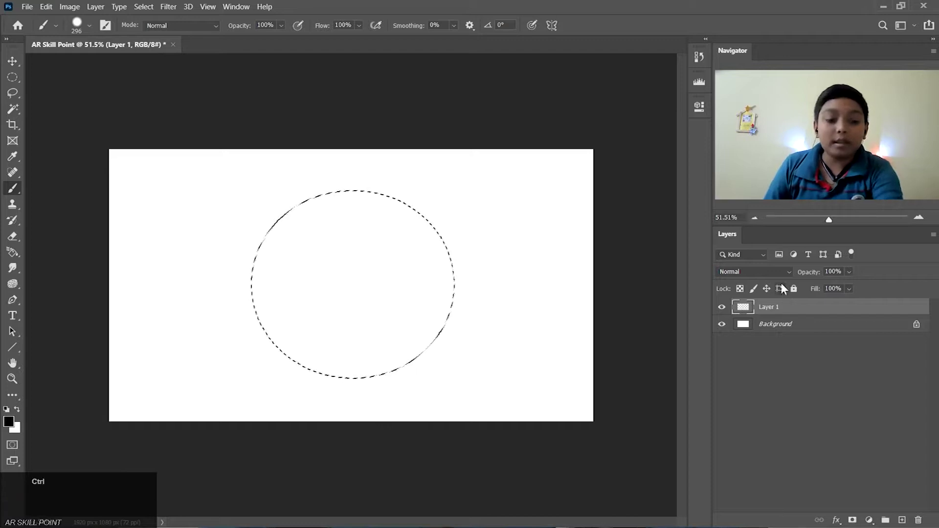
Step: Clear the selection and paint the whole of Layer 1 black
key(ctrl+d)
mouse_move(132, 152)
mouse_down()
mouse_move(467, 171)
mouse_move(105, 172)
mouse_move(151, 248)
mouse_move(534, 230)
mouse_move(612, 320)
mouse_move(141, 413)
mouse_move(671, 411)
mouse_up()
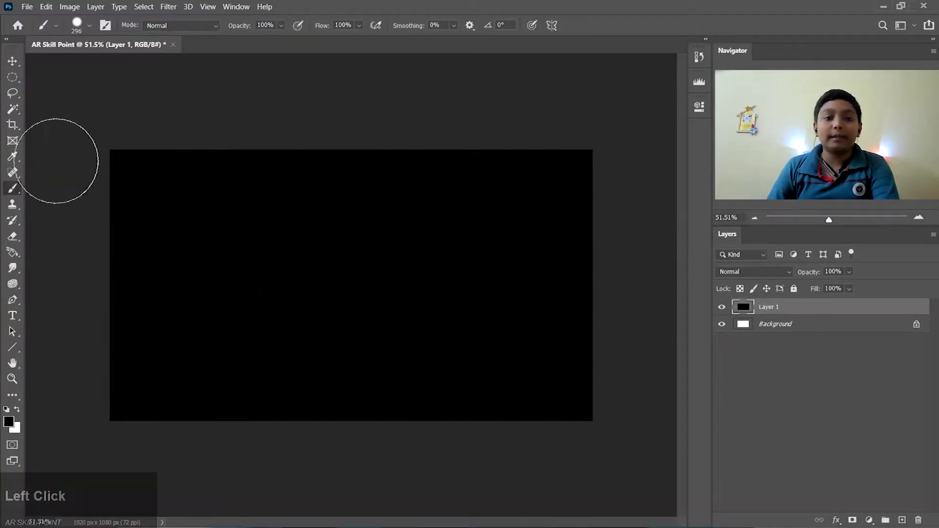
Step: Switch to the Eraser tool, erase one round spot from the black layer at 250 px, and undo it
click(13, 236)
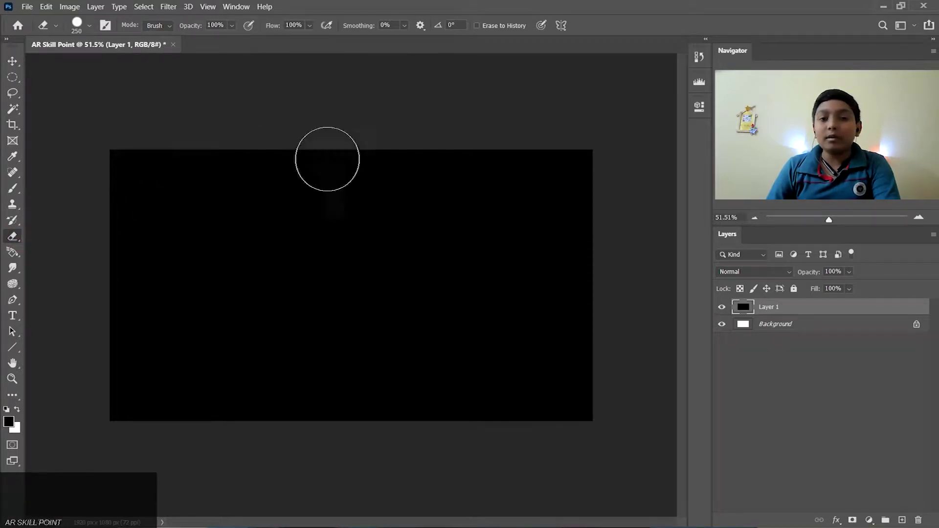
right_click(348, 285)
click(253, 255)
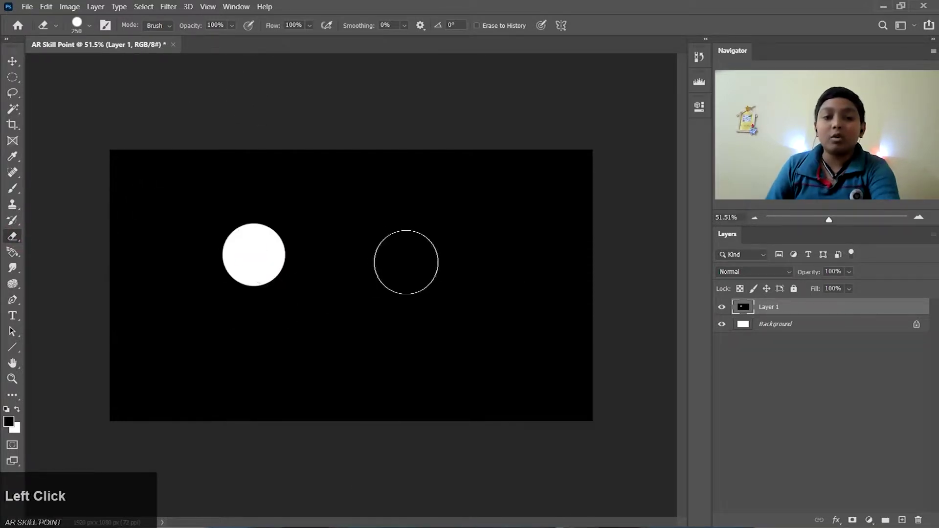
key(ctrl+z)
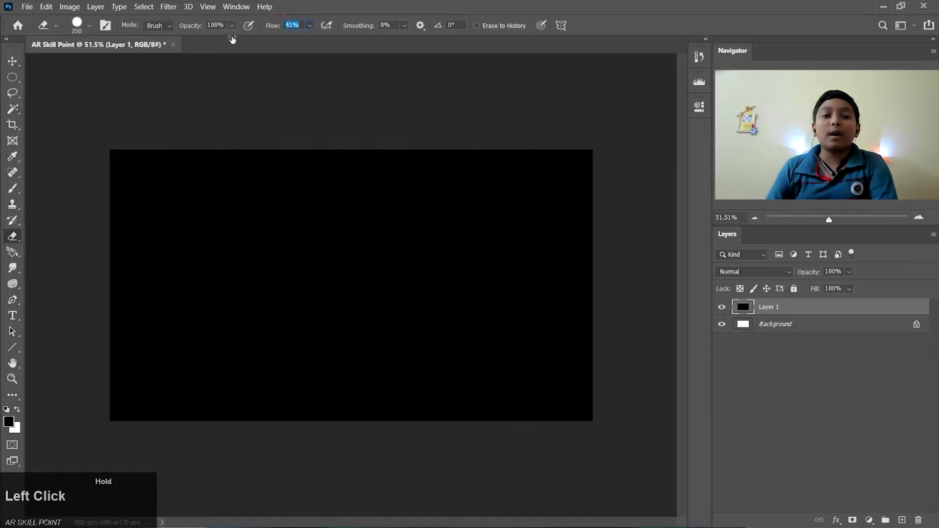
Step: Set the Eraser flow to 27%, erase overlapping strokes across the black layer's upper part, and undo them
drag(233, 40, 222, 40)
mouse_move(125, 154)
mouse_down()
mouse_move(556, 157)
mouse_move(508, 171)
mouse_up()
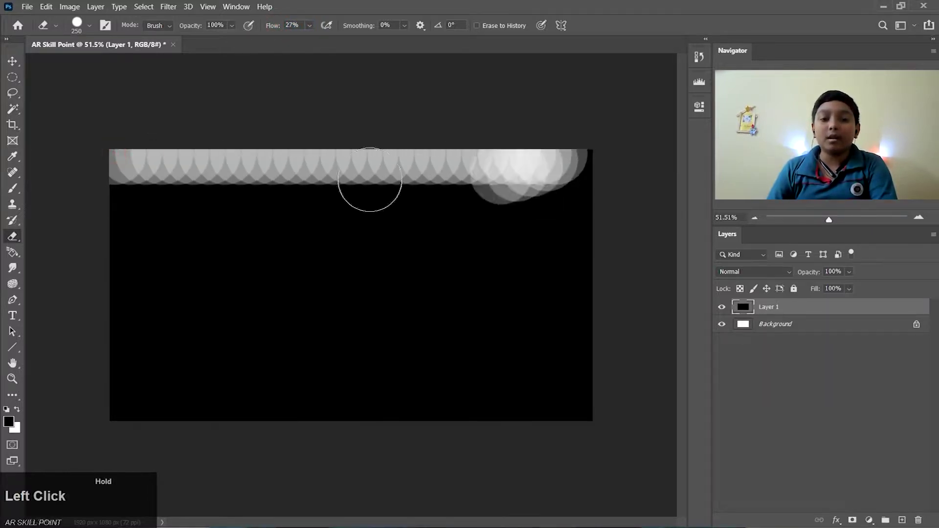
mouse_move(370, 180)
mouse_down()
mouse_move(99, 174)
mouse_move(570, 189)
mouse_move(178, 199)
mouse_move(289, 230)
mouse_up()
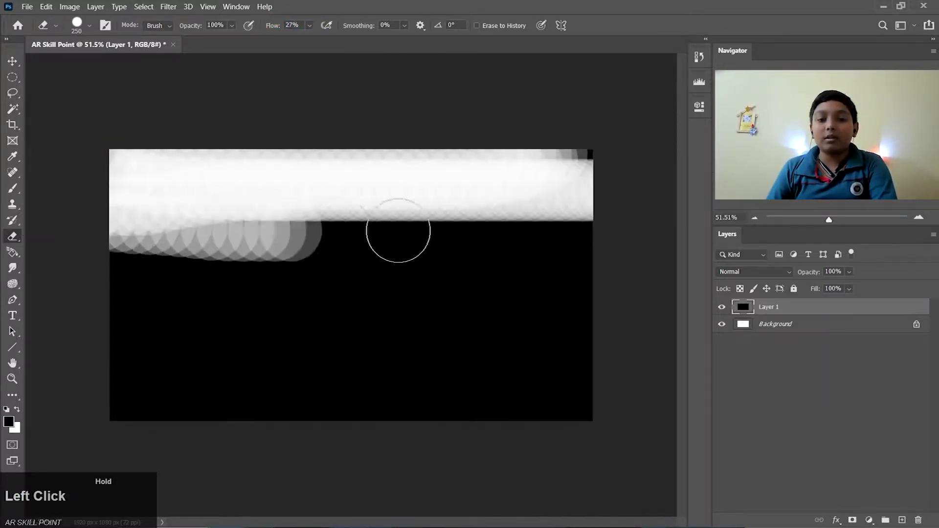
mouse_move(398, 231)
mouse_down()
mouse_move(37, 269)
mouse_move(503, 352)
mouse_move(593, 304)
mouse_move(67, 341)
mouse_move(685, 396)
mouse_up()
key(ctrl+z)
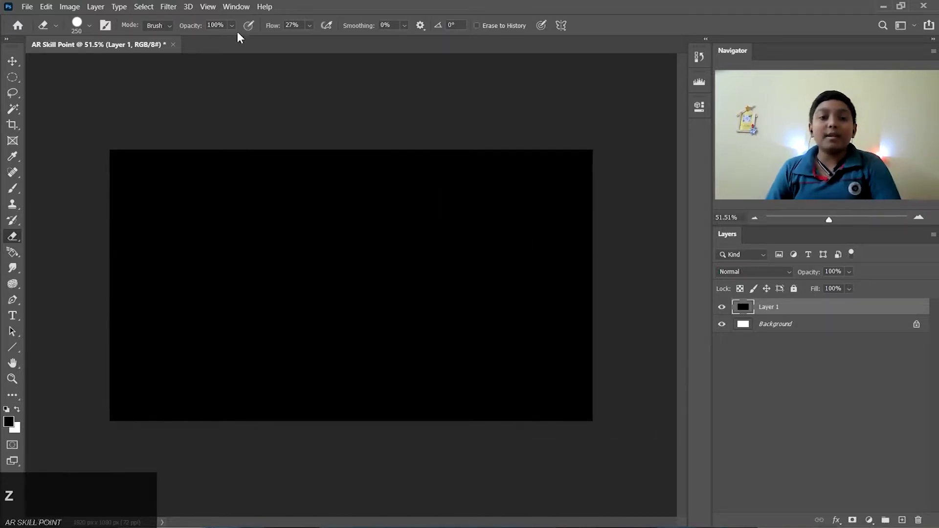
Step: Set the Eraser opacity to 22% and flow to 100%, erase the upper part of the black layer, and undo it
drag(198, 27, 187, 30)
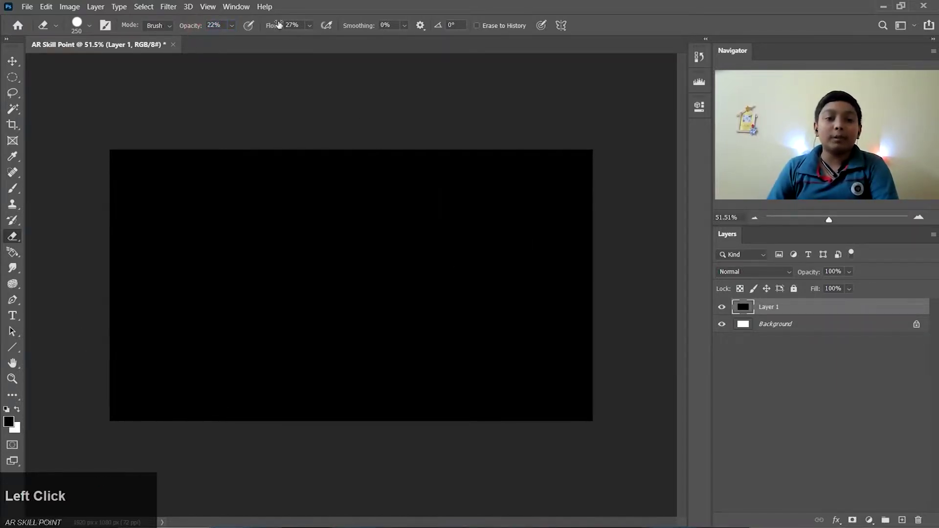
mouse_move(80, 168)
mouse_down()
mouse_move(587, 174)
mouse_move(438, 198)
mouse_move(188, 198)
mouse_move(110, 219)
mouse_move(282, 250)
mouse_move(635, 225)
mouse_up()
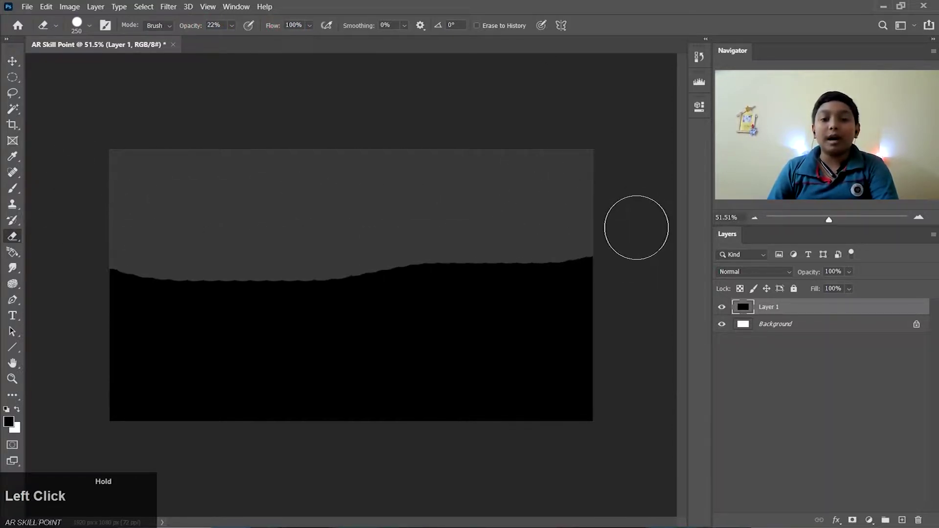
key(ctrl+z)
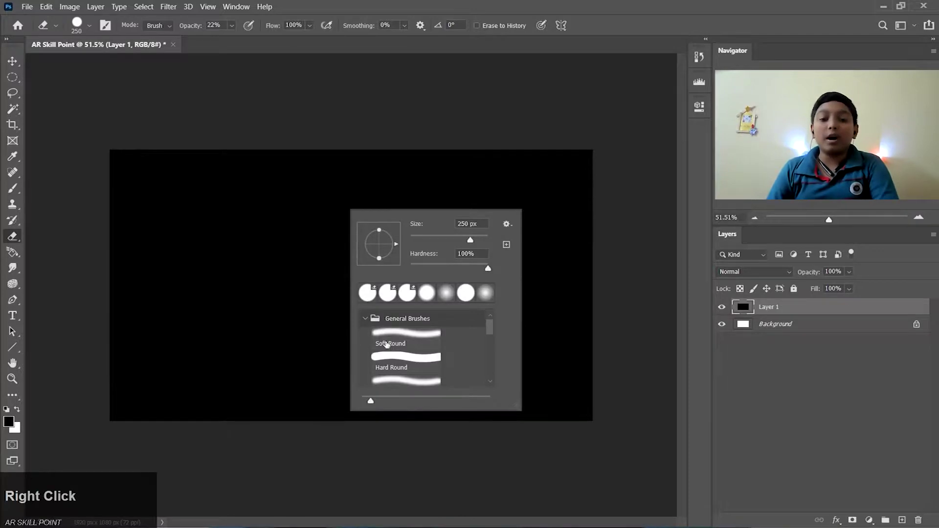
Step: Choose the Soft Round preset for the Eraser and erase softly along the black layer's outer edges at 22% opacity
click(387, 345)
click(178, 140)
mouse_move(178, 141)
mouse_down()
mouse_move(532, 146)
mouse_move(593, 162)
mouse_move(584, 172)
mouse_move(598, 348)
mouse_up()
mouse_move(505, 433)
mouse_down()
mouse_move(176, 433)
mouse_move(115, 328)
mouse_move(142, 133)
mouse_move(123, 402)
mouse_move(136, 173)
mouse_move(279, 167)
mouse_move(513, 167)
mouse_move(600, 214)
mouse_move(622, 306)
mouse_move(589, 379)
mouse_up()
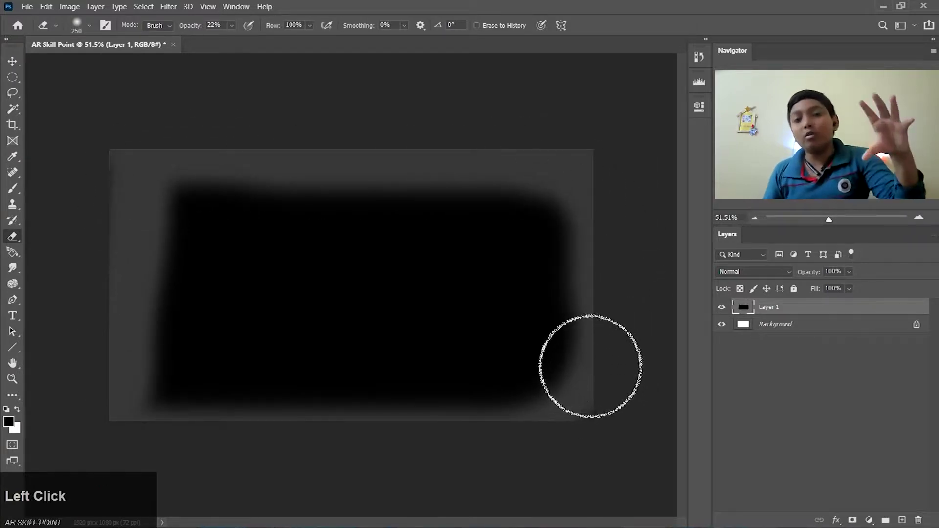
click(560, 378)
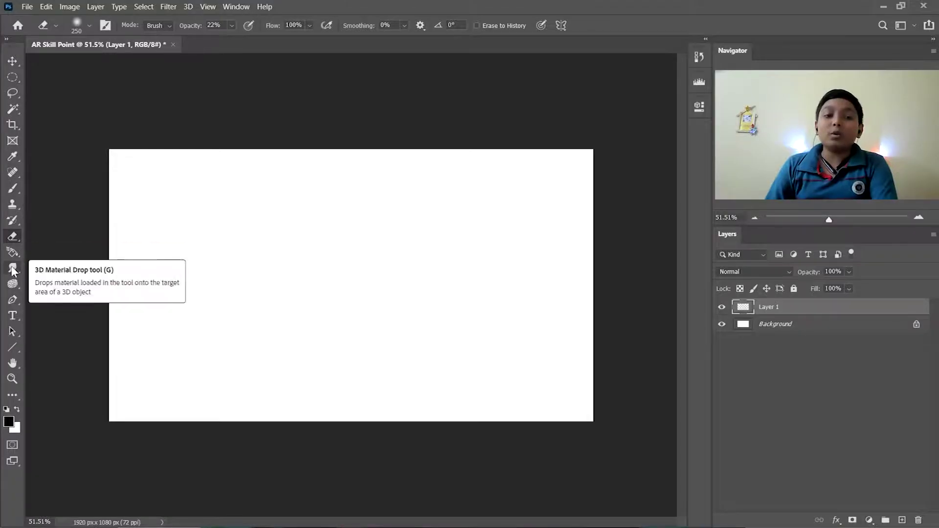
Step: View the brush tip settings and presets offered by the Smudge tool and the Sponge tool
click(13, 268)
right_click(254, 238)
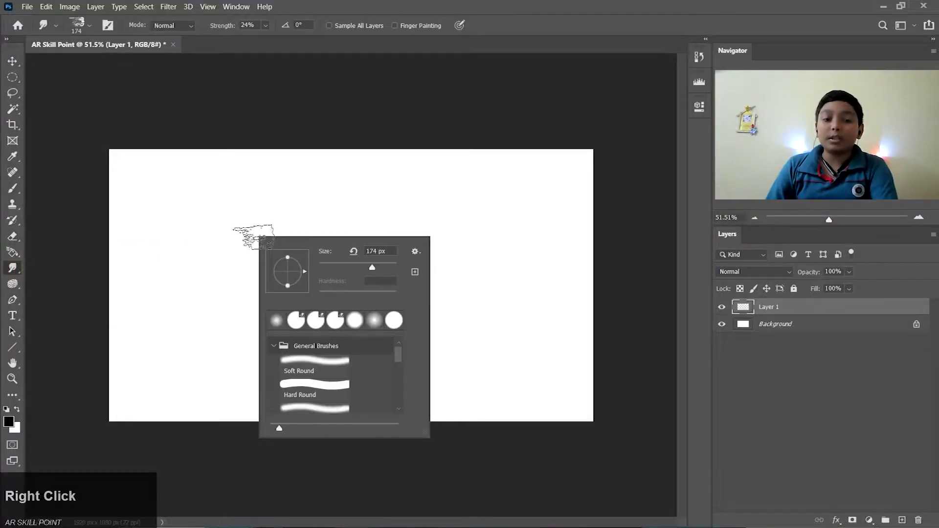
click(12, 285)
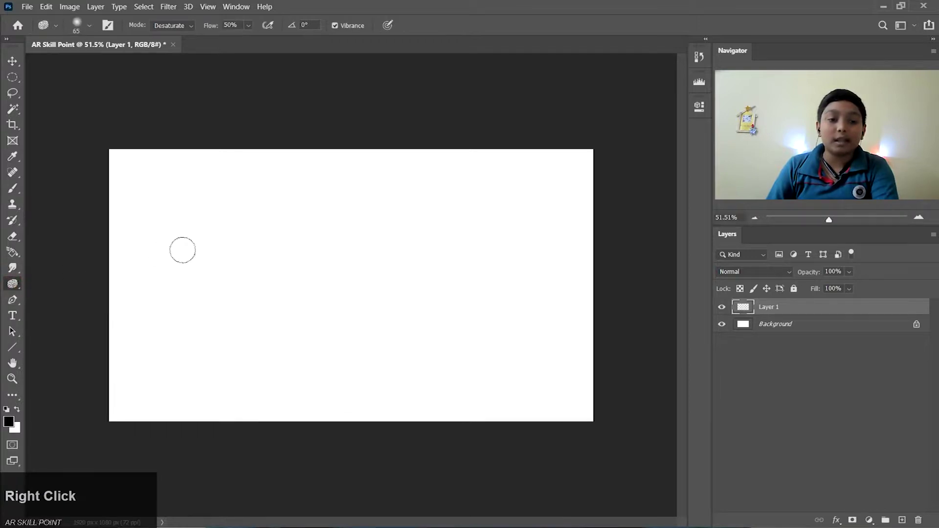
right_click(182, 251)
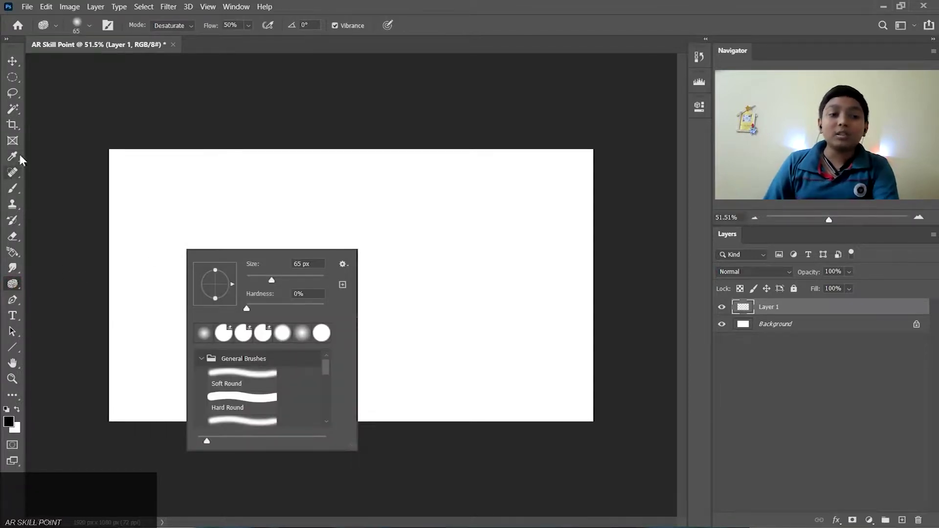
Step: Return to the Brush tool and rotate the Hard Round brush tip to an angle of 31°
click(13, 189)
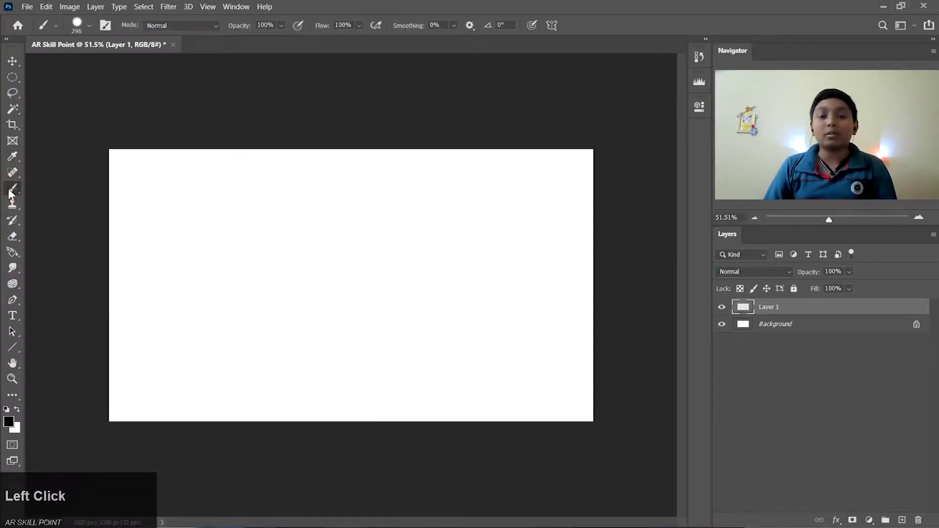
click(16, 195)
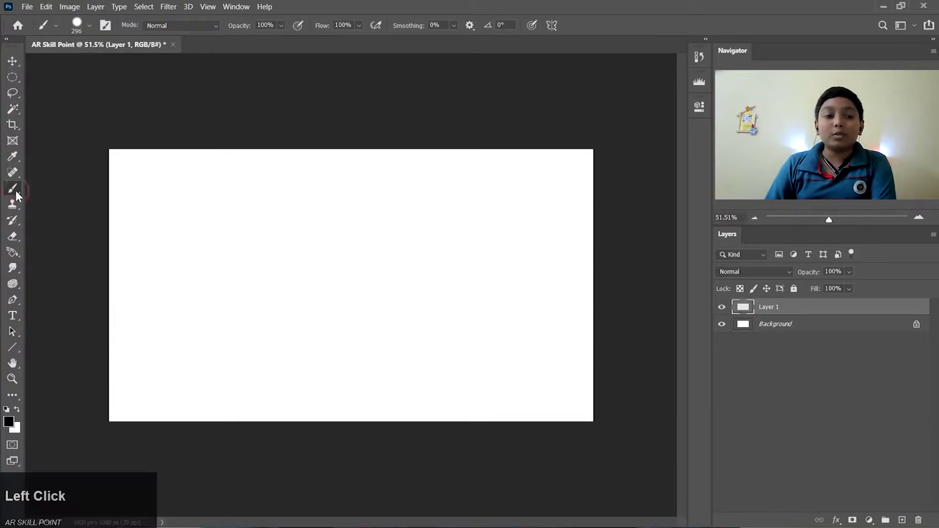
right_click(325, 203)
scroll(396, 309, down, 2)
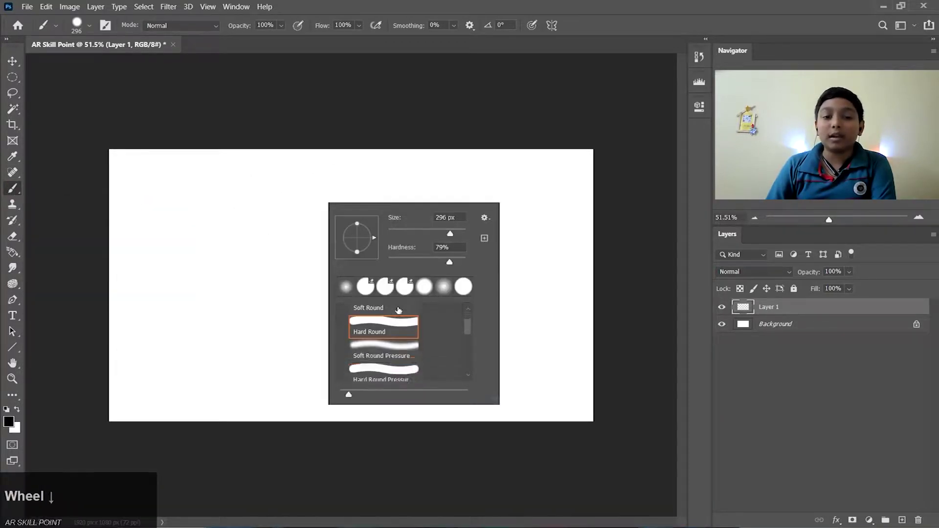
scroll(393, 301, up, 2)
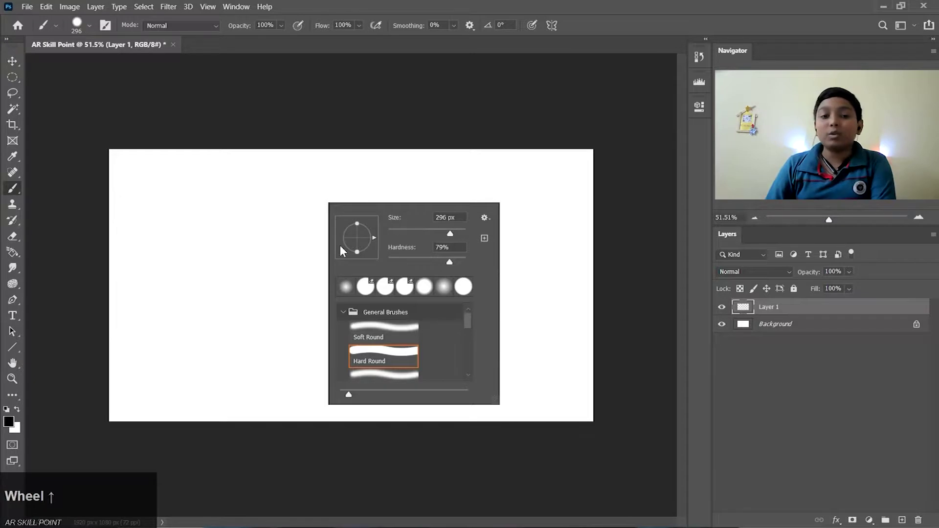
drag(367, 228, 354, 268)
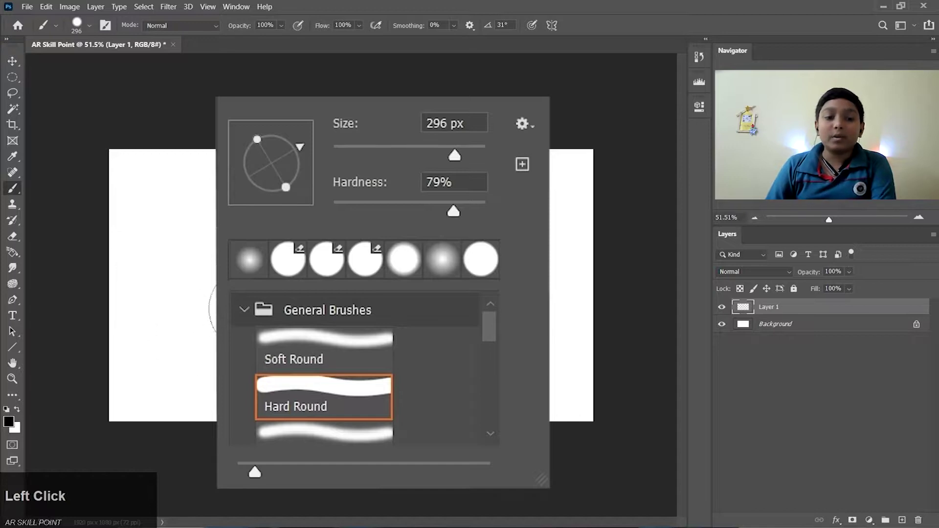
Step: Set the foreground colour to red, hex ff0000
click(8, 422)
click(8, 422)
text(ff0000)
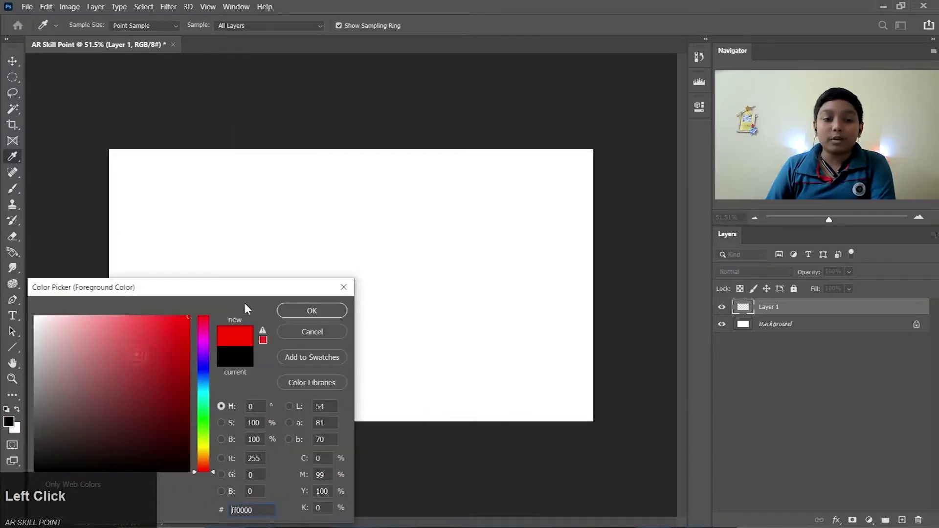
click(307, 312)
Step: Reduce the brush tip's roundness to a narrow ellipse and paint overlapping red strokes across the left half of the canvas
right_click(300, 251)
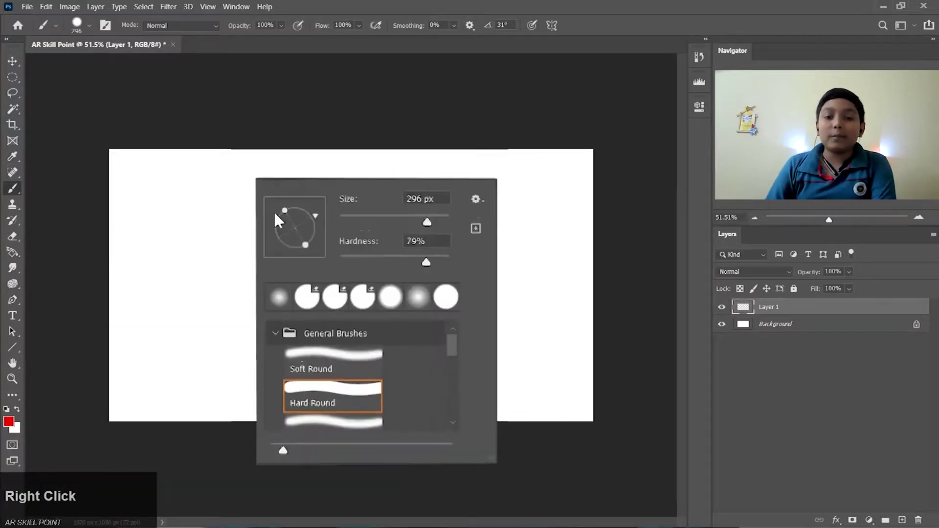
mouse_move(223, 110)
mouse_down()
mouse_move(247, 106)
mouse_move(267, 120)
mouse_move(268, 108)
mouse_move(213, 116)
mouse_move(235, 131)
mouse_up()
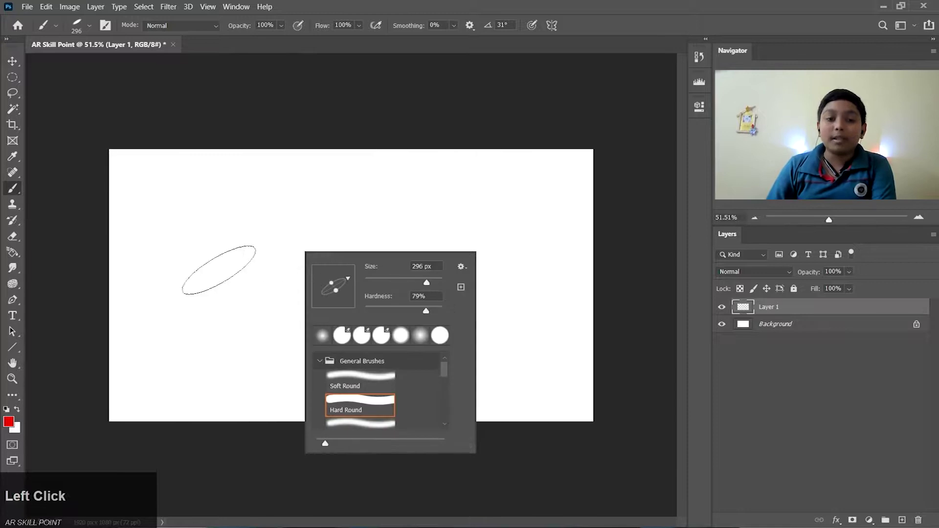
mouse_move(206, 285)
mouse_down()
mouse_move(222, 250)
mouse_move(221, 294)
mouse_move(179, 273)
mouse_move(279, 362)
mouse_move(322, 311)
mouse_move(337, 342)
mouse_up()
Step: Flatten the brush tip to a thin slanted line, paint a red shape in the canvas's upper right, and undo all red strokes
right_click(498, 227)
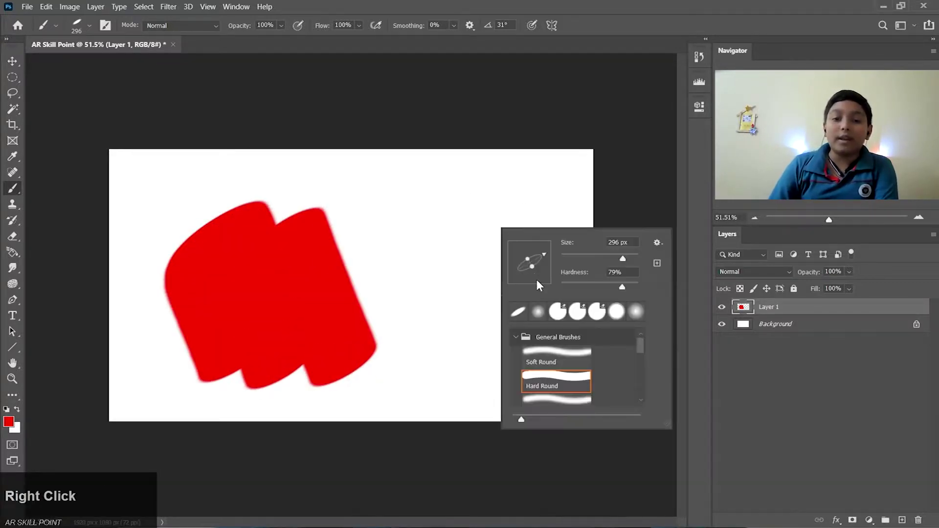
click(449, 203)
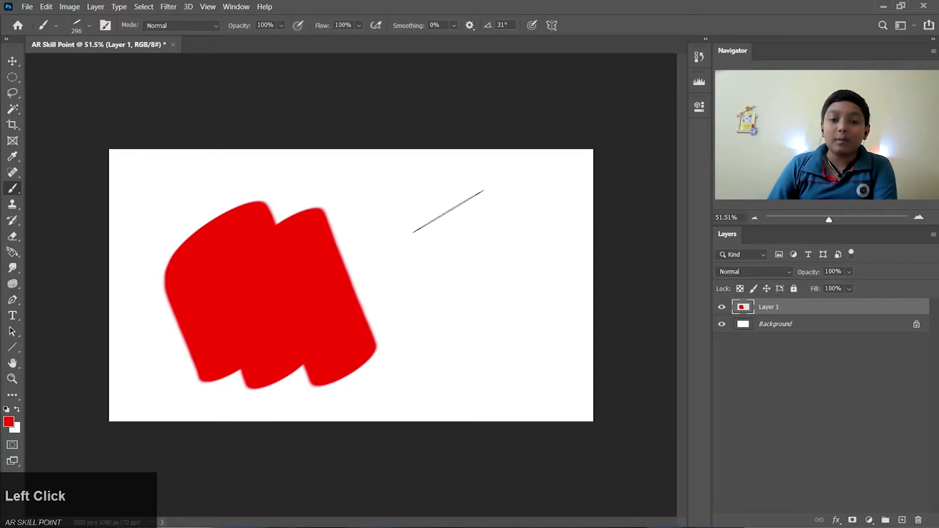
mouse_move(448, 203)
mouse_down()
mouse_move(416, 293)
mouse_move(504, 193)
mouse_move(518, 191)
mouse_up()
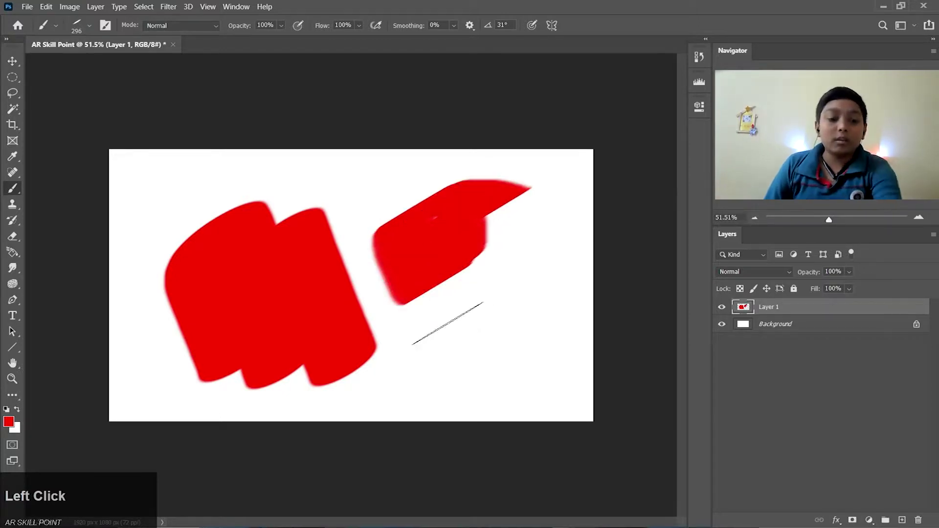
key(ctrl+z)
key(ctrl+z)
key(ctrl+z)
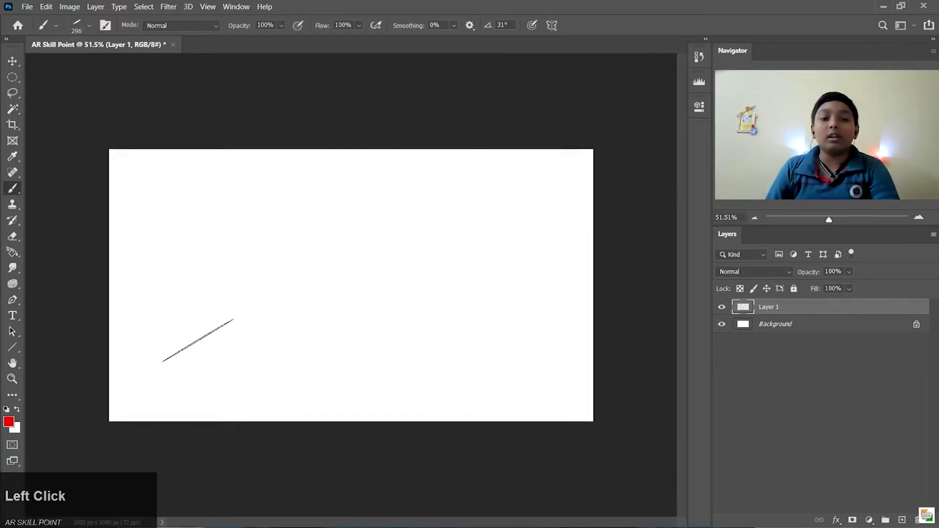
Step: Paint a red test stroke across the canvas with the flattened tip and undo it
mouse_move(197, 337)
mouse_down()
mouse_move(280, 204)
mouse_move(387, 327)
mouse_move(414, 230)
mouse_move(429, 258)
mouse_move(482, 245)
mouse_move(487, 268)
mouse_up()
key(ctrl+z)
key(ctrl+z)
Step: Reduce the brush size to 80 px, write large red calligraphic letters across the canvas, and undo them
key(bracketleft)
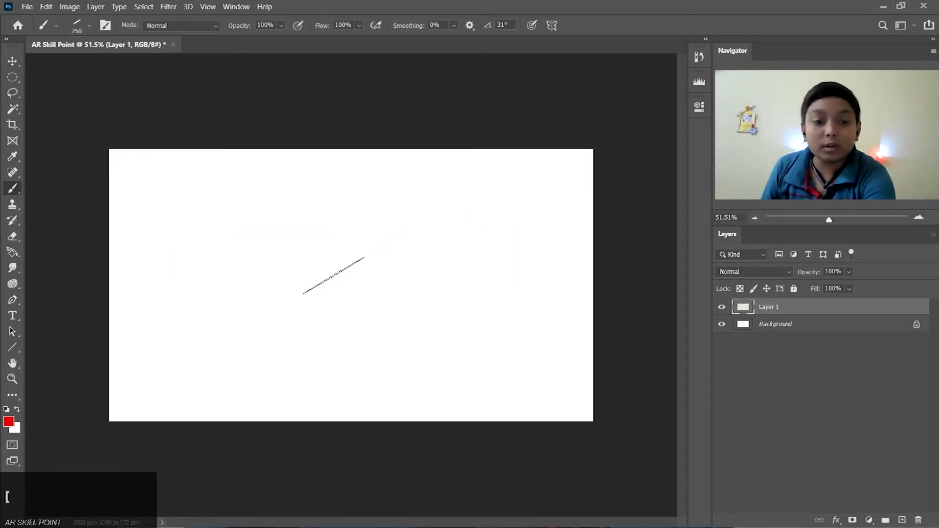
mouse_move(170, 337)
mouse_down()
mouse_move(233, 167)
mouse_move(291, 338)
mouse_move(152, 242)
mouse_up()
mouse_move(304, 308)
mouse_down()
mouse_move(357, 330)
mouse_move(331, 276)
mouse_move(382, 264)
mouse_move(387, 339)
mouse_move(427, 265)
mouse_move(455, 285)
mouse_move(433, 336)
mouse_move(469, 268)
mouse_up()
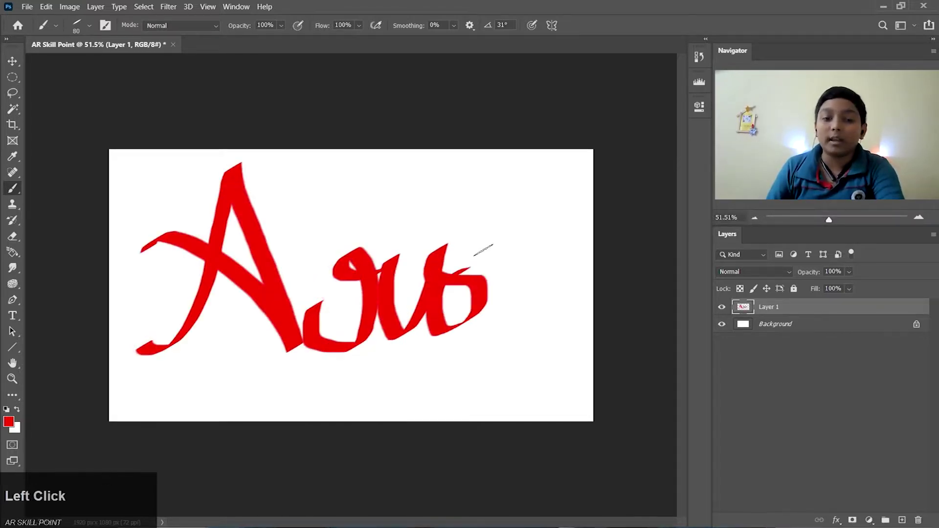
key(ctrl+z)
key(ctrl+z)
Step: Choose the Soft Round preset with a flat tip at 0°, write a red letter A at 80 px, and undo it
right_click(312, 243)
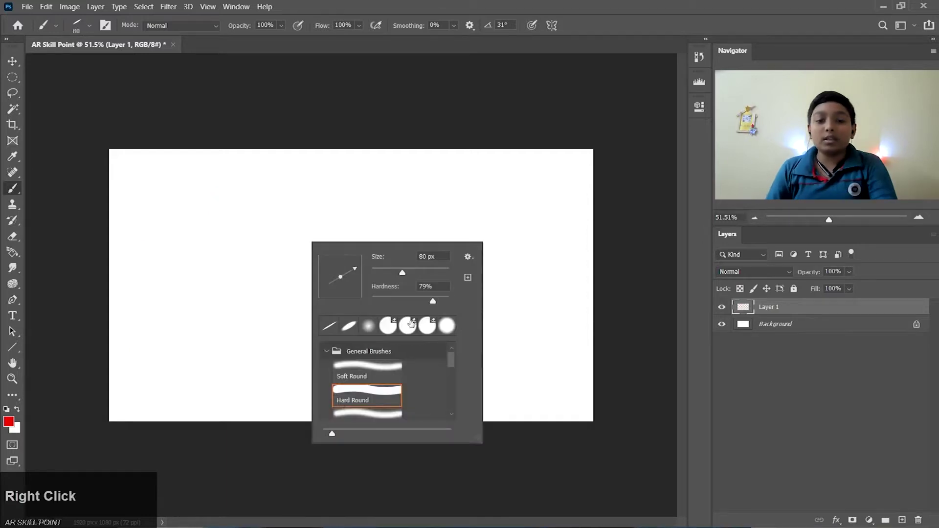
click(381, 373)
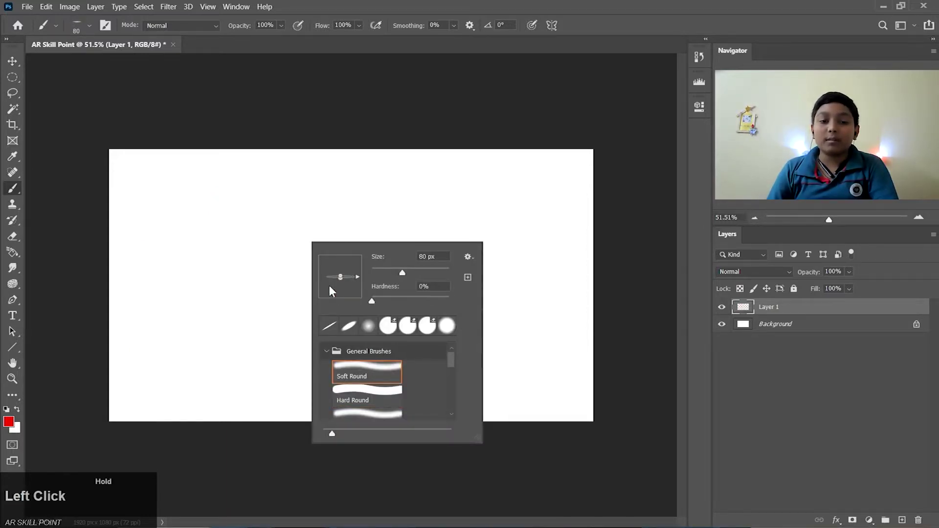
mouse_move(154, 353)
mouse_down()
mouse_move(202, 333)
mouse_move(263, 193)
mouse_move(297, 348)
mouse_move(170, 261)
mouse_move(105, 240)
mouse_up()
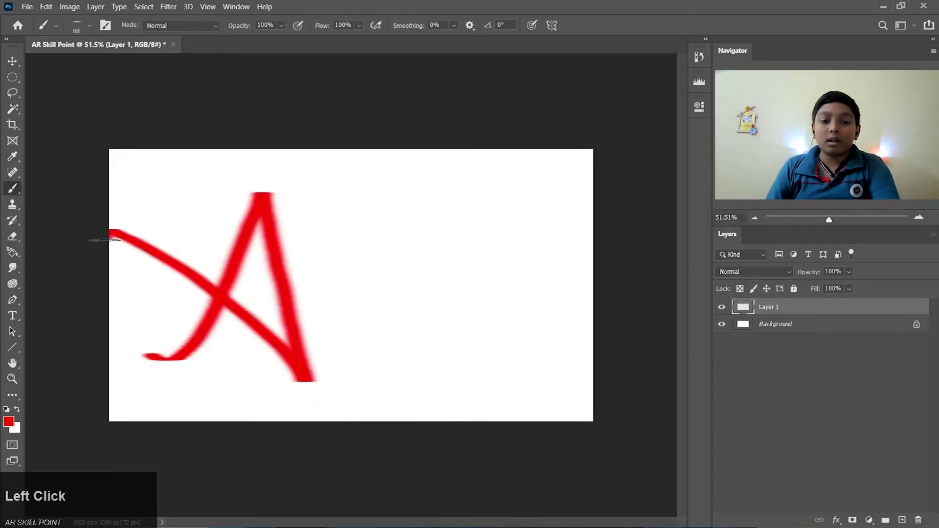
key(ctrl+z)
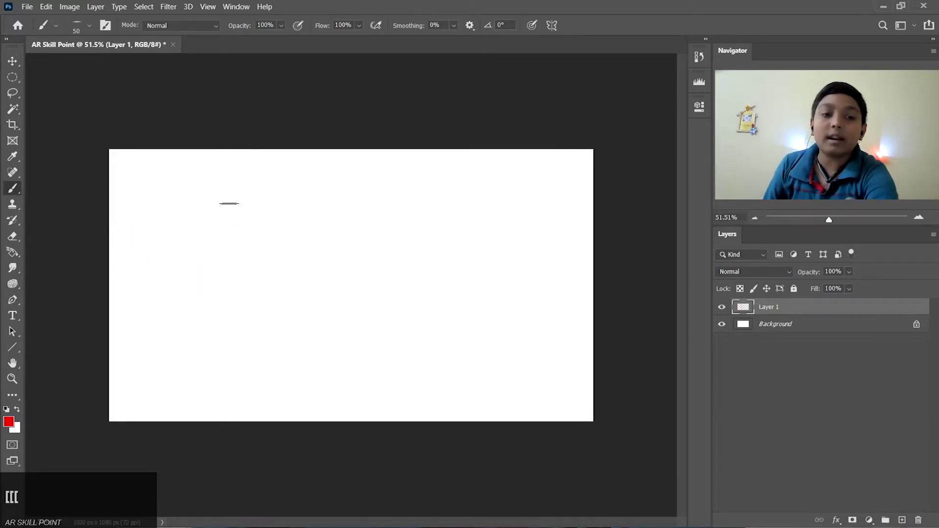
Step: Write the red letters AR with the flat soft brush at 50 px and undo the strokes
mouse_move(126, 357)
mouse_down()
mouse_move(219, 196)
mouse_move(256, 363)
mouse_move(137, 292)
mouse_up()
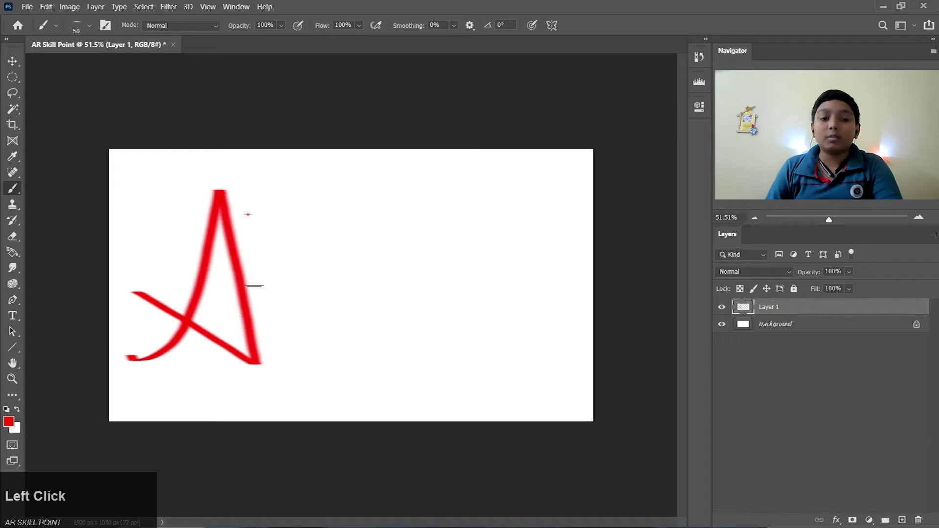
mouse_move(252, 359)
mouse_down()
mouse_move(243, 215)
mouse_move(264, 300)
mouse_move(327, 372)
mouse_up()
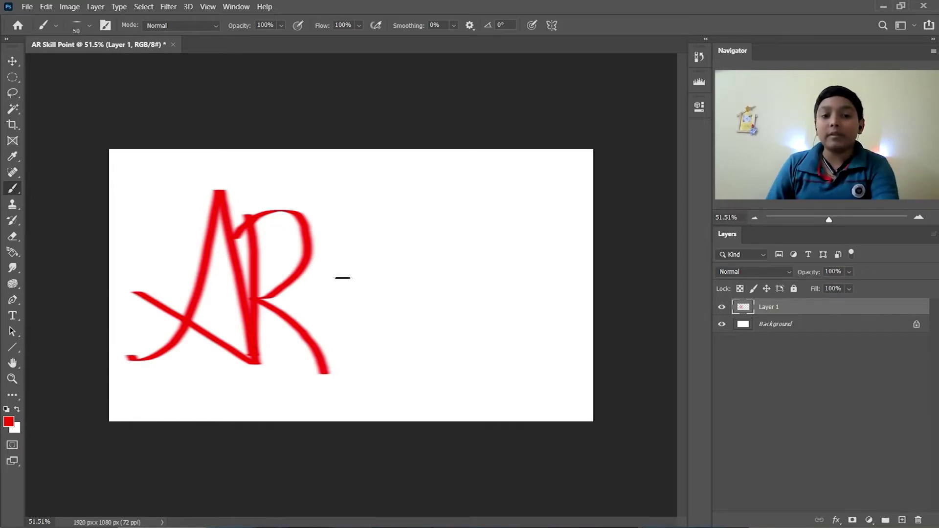
key(ctrl+z)
key(ctrl+z)
key(ctrl+z)
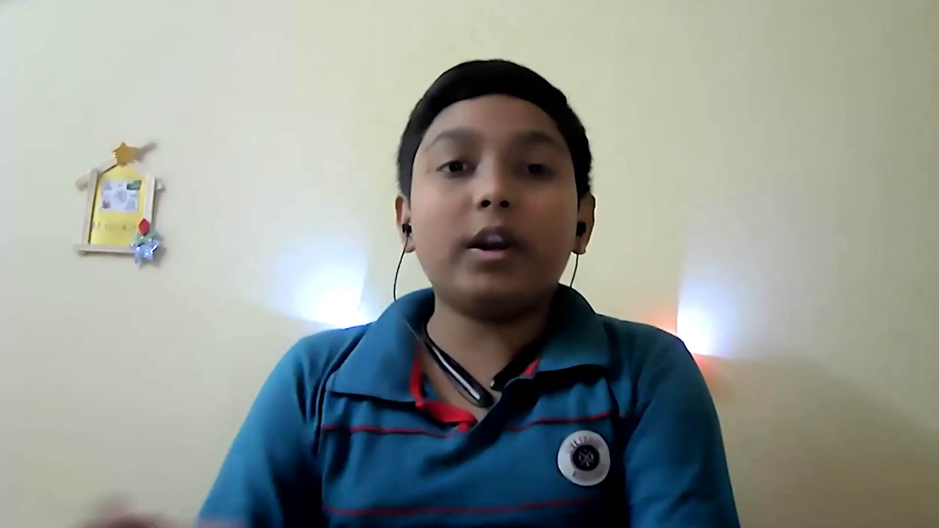